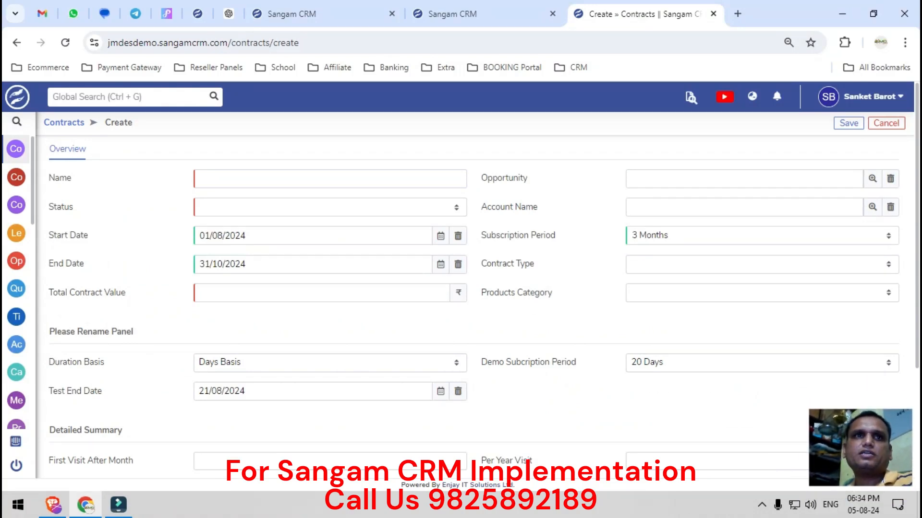
Step: Review the Subscription Period options and the End Date field on the new contract form
click(762, 236)
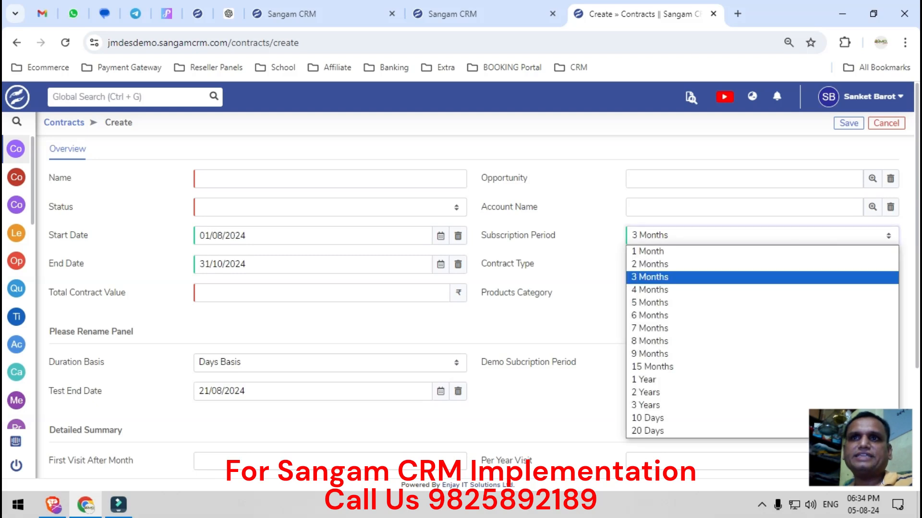
click(66, 264)
triple_click(67, 264)
click(66, 264)
click(761, 235)
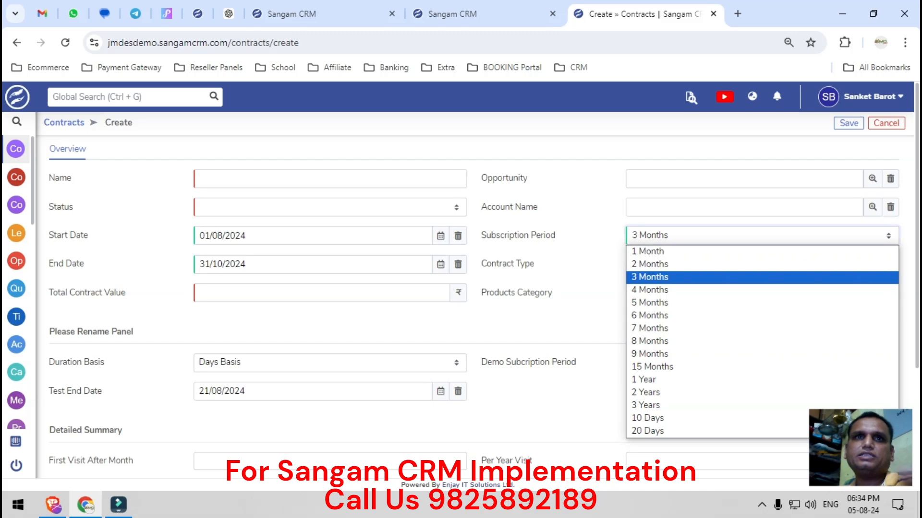
click(547, 315)
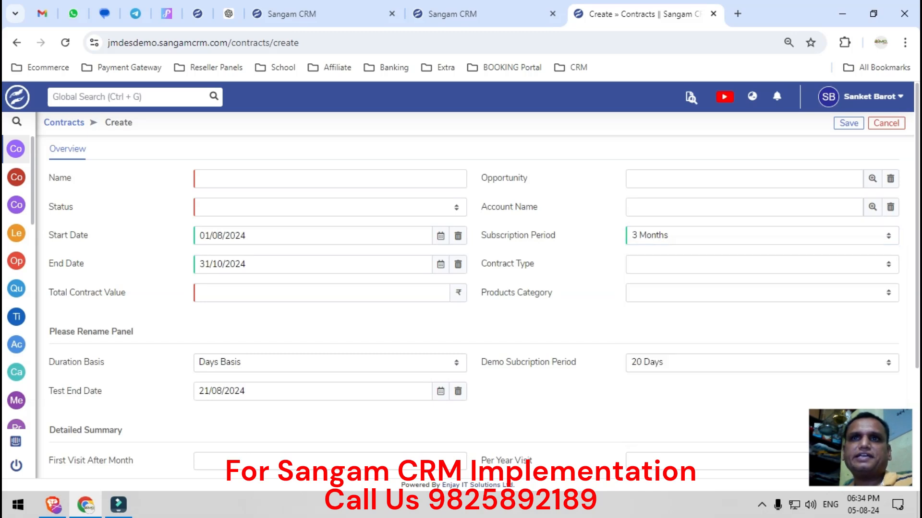
Step: Try the Subscription Period values 1 Month, 8 Months and 1 Year in turn
click(762, 236)
click(761, 251)
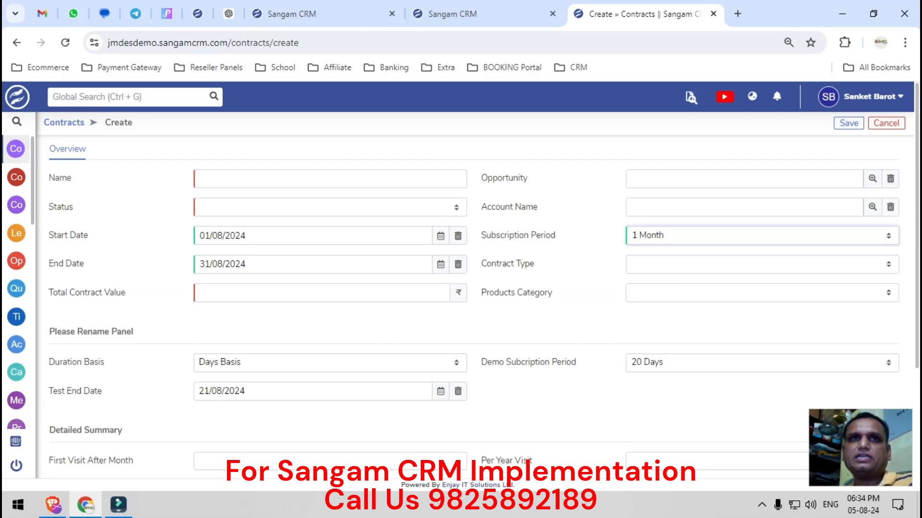
click(762, 236)
click(762, 342)
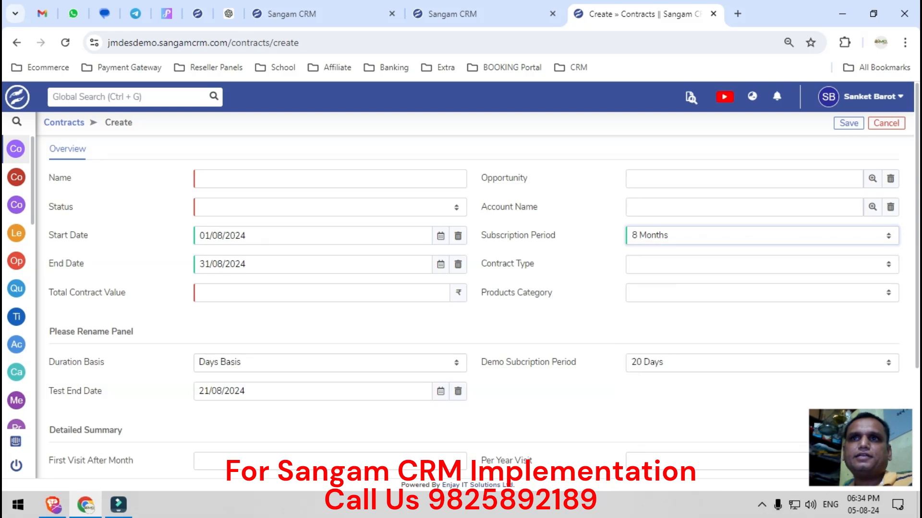
click(761, 236)
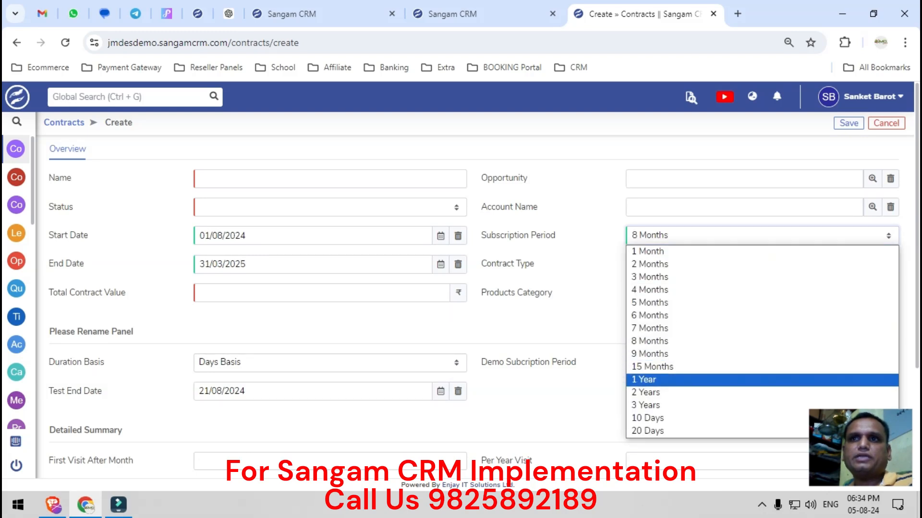
click(761, 380)
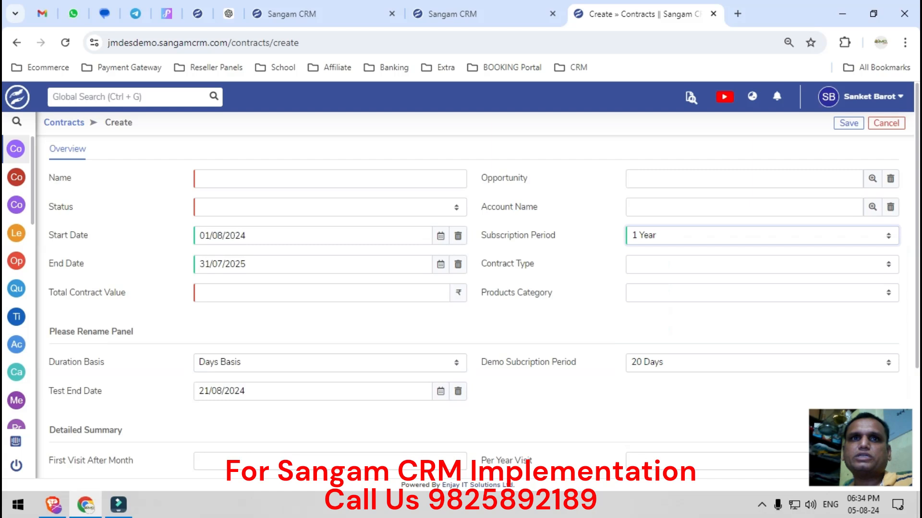
Step: Set the contract's Subscription Period to 10 Days
click(762, 236)
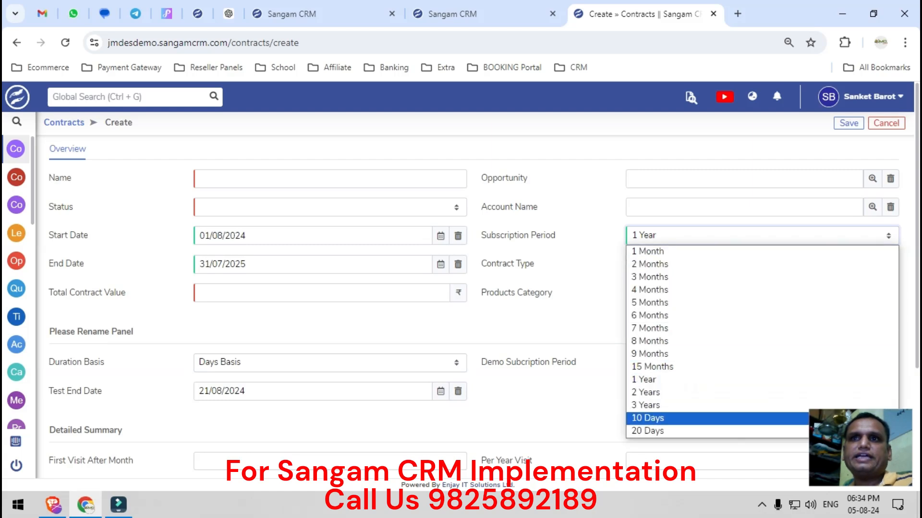
click(761, 418)
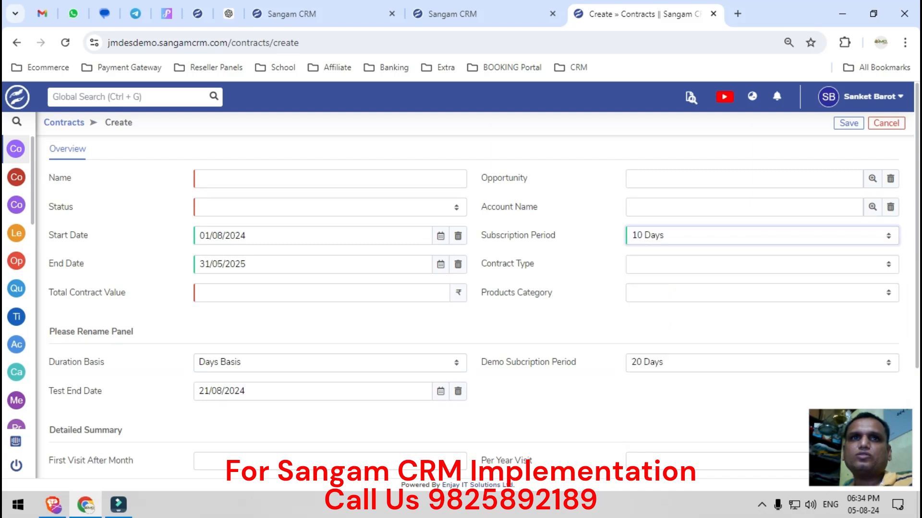
click(762, 236)
click(762, 236)
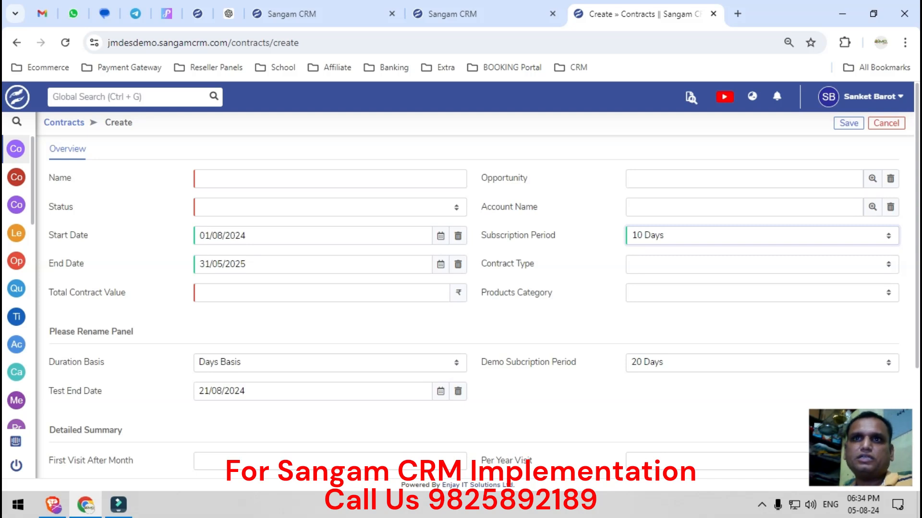
Step: Compare the Duration Basis and Demo Subcription Period fields with the standard Subscription Period field
scroll(529, 235, down, 3)
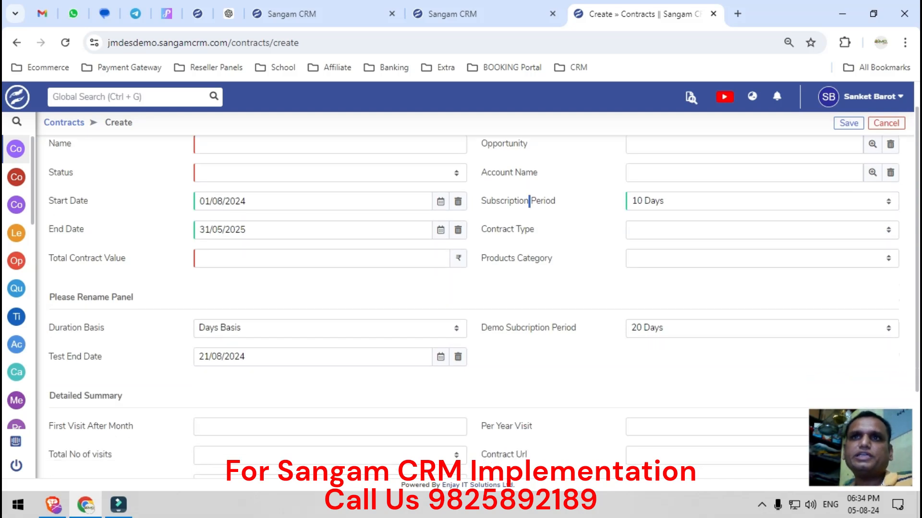
scroll(529, 168, up, 1)
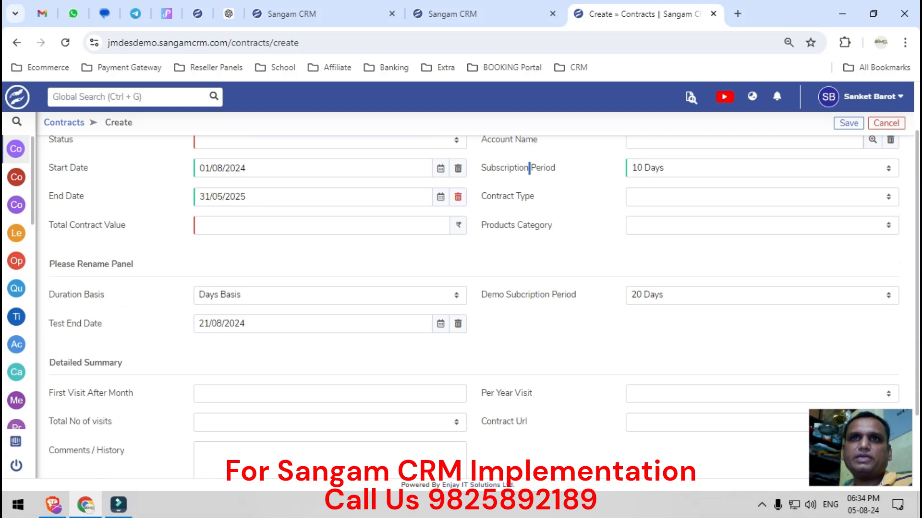
drag(104, 295, 55, 295)
click(55, 296)
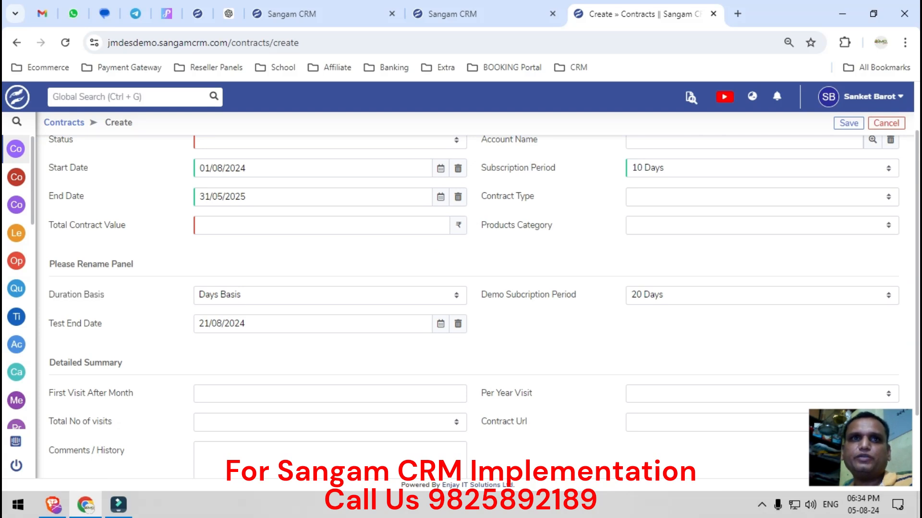
mouse_move(576, 295)
mouse_down()
mouse_move(492, 295)
mouse_move(568, 295)
mouse_up()
click(492, 295)
click(568, 295)
mouse_move(556, 168)
mouse_down()
mouse_move(506, 168)
mouse_move(556, 168)
mouse_up()
click(505, 168)
click(556, 168)
drag(491, 295, 576, 296)
click(576, 295)
drag(503, 168, 556, 168)
click(556, 168)
Step: Examine the Start Date, End Date, Test End Date and Duration Basis fields and the options of both subscription period fields
drag(53, 168, 88, 168)
click(88, 168)
drag(54, 197, 84, 196)
click(84, 197)
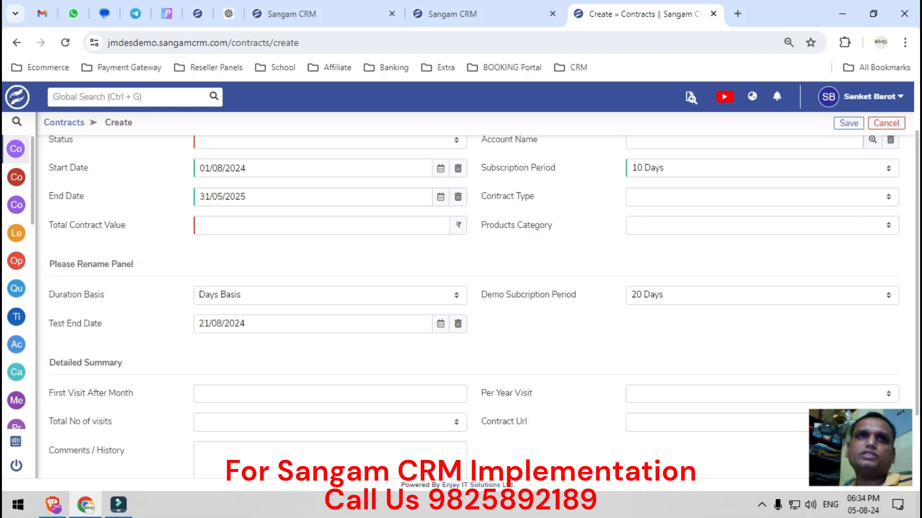
click(762, 168)
click(761, 168)
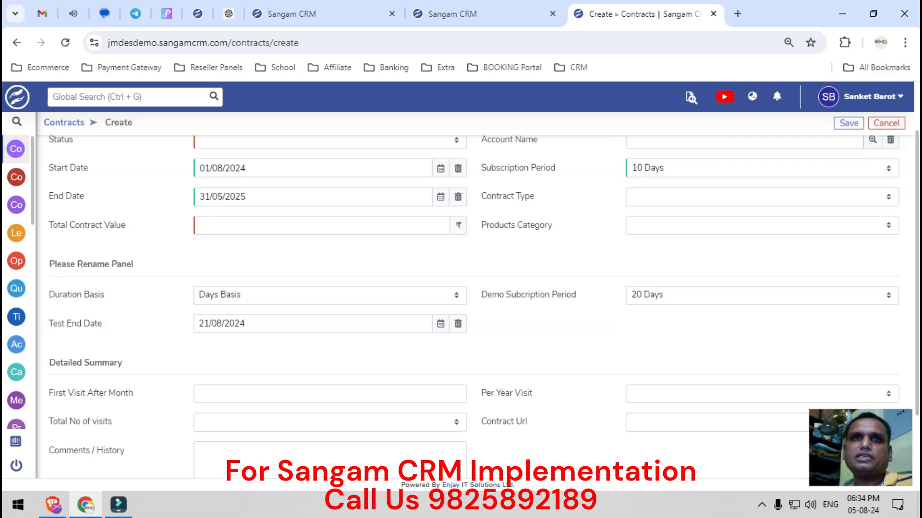
drag(48, 324, 102, 324)
click(102, 324)
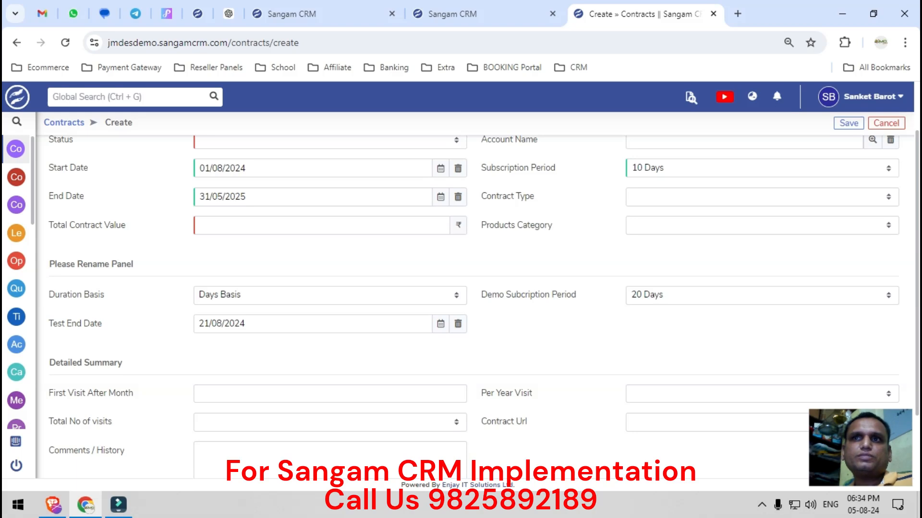
click(761, 295)
click(761, 324)
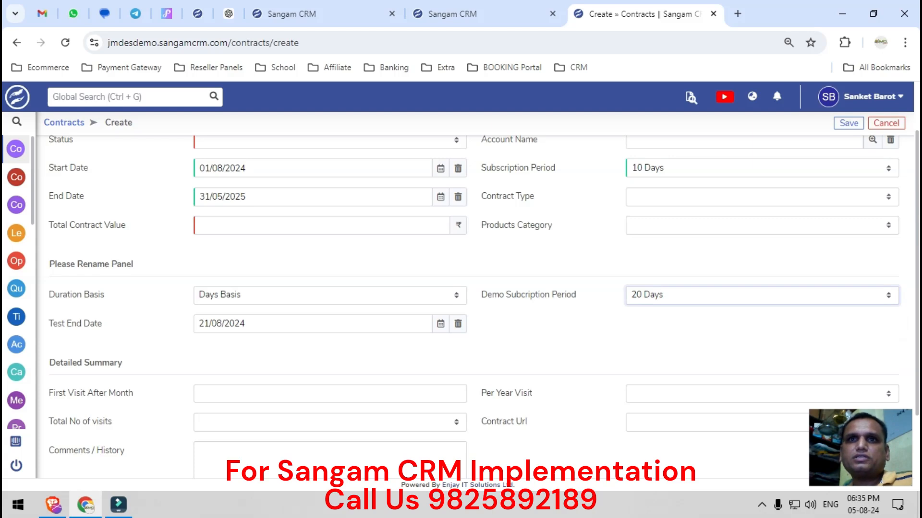
drag(59, 295, 95, 295)
click(95, 295)
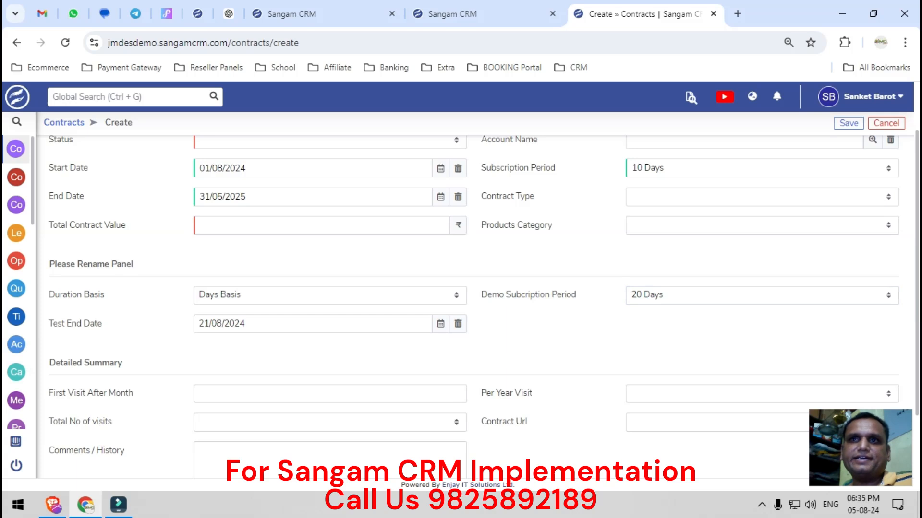
Step: Set Duration Basis to Month Basis and check the Demo Subcription Period options offered for it
click(331, 295)
click(307, 323)
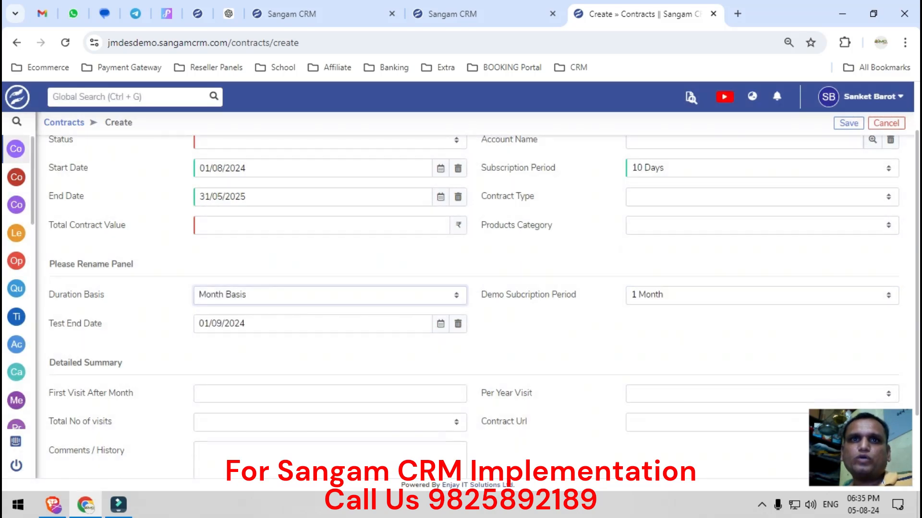
click(331, 295)
click(307, 323)
click(762, 295)
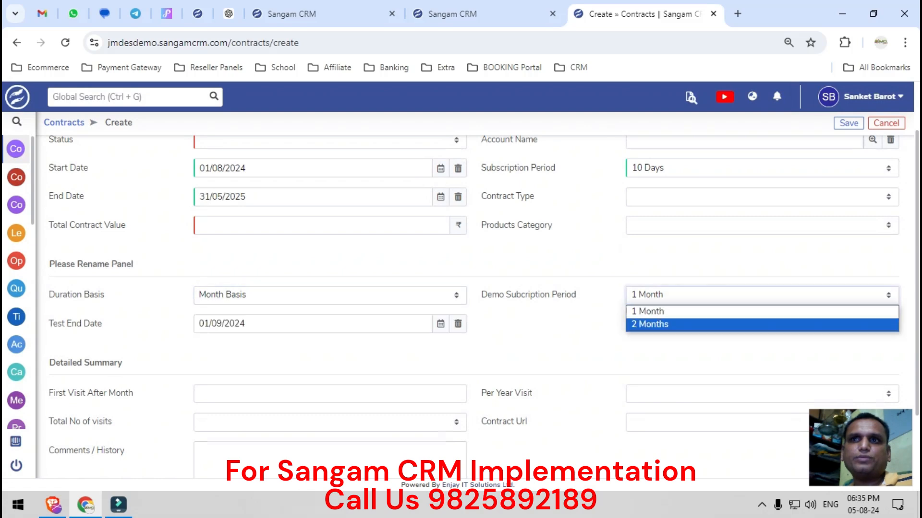
click(547, 341)
Step: Set Duration Basis back to Days Basis and check the Demo Subcription Period field
click(331, 295)
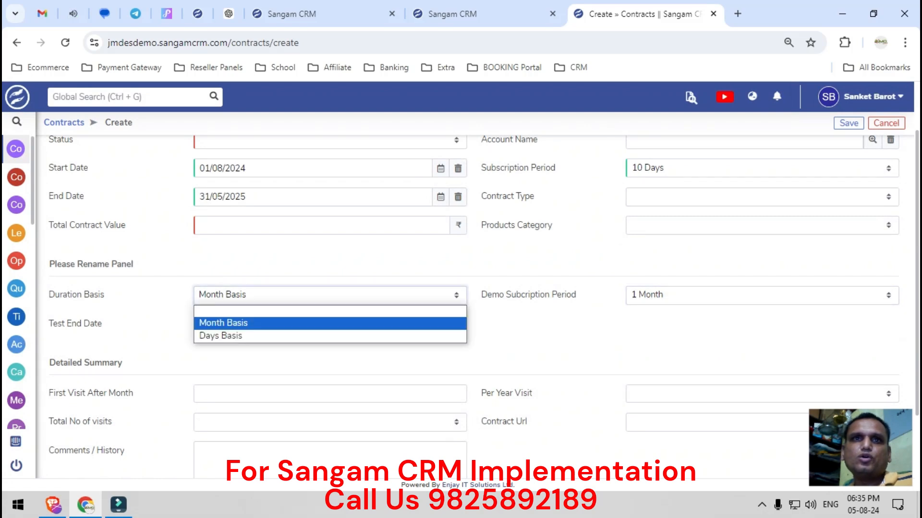
click(288, 336)
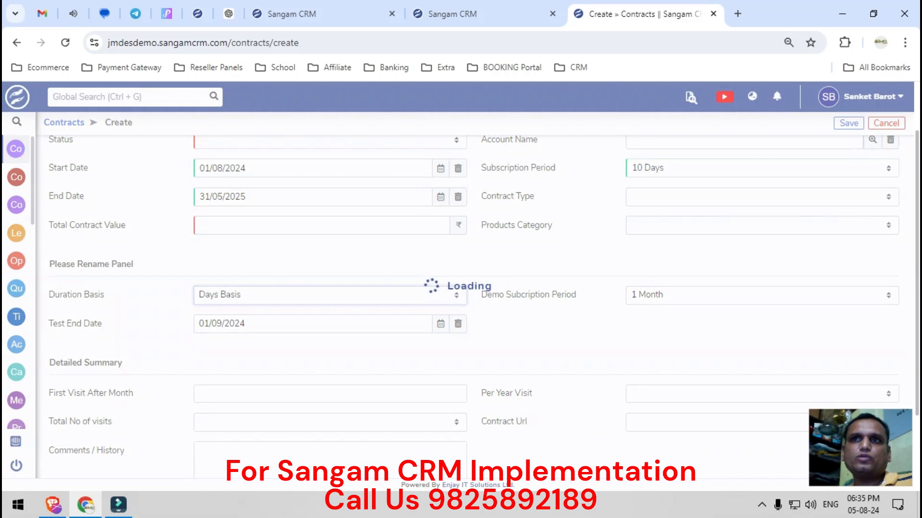
click(762, 295)
click(576, 295)
click(533, 295)
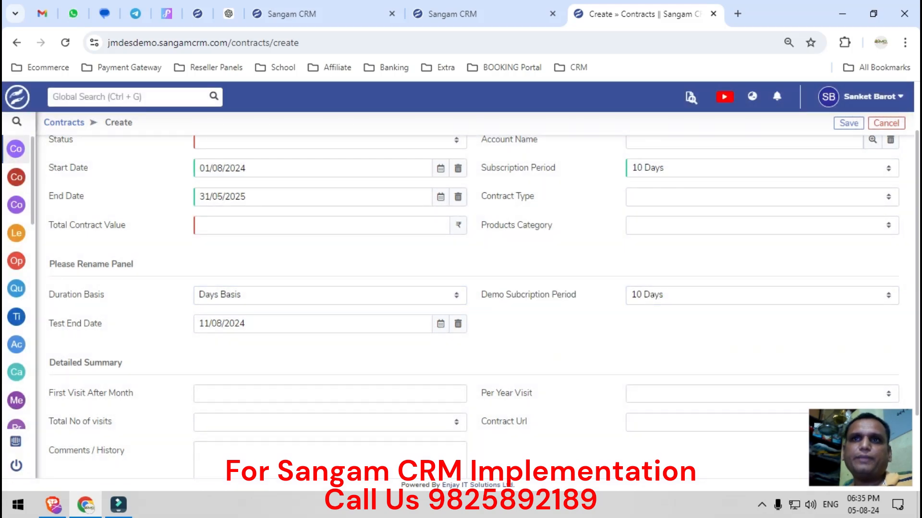
Step: Find the Contract module in Studio by searching "contr" and open its dependency list
click(480, 13)
click(326, 14)
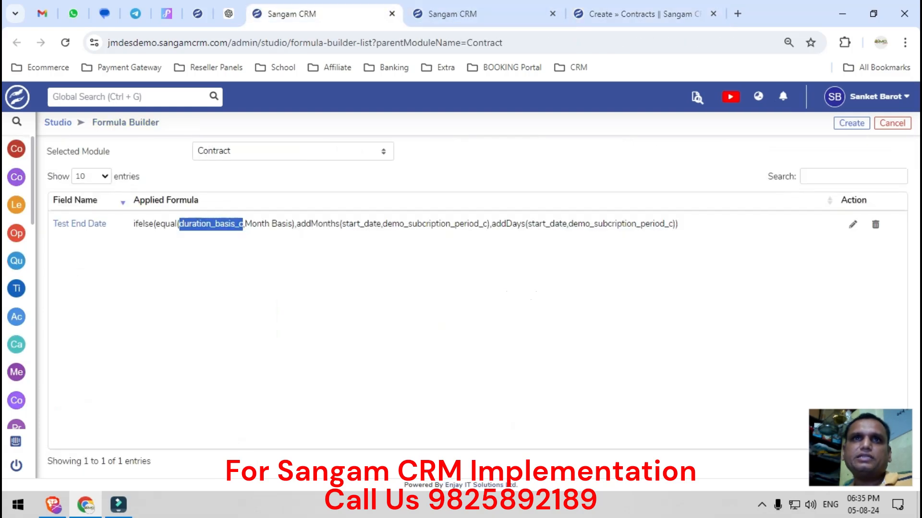
click(58, 123)
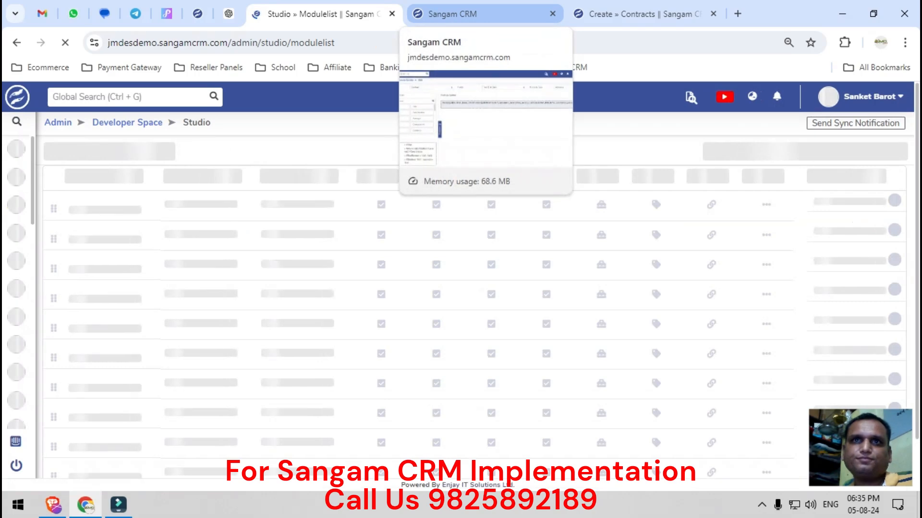
key(ctrl+f)
text(contr)
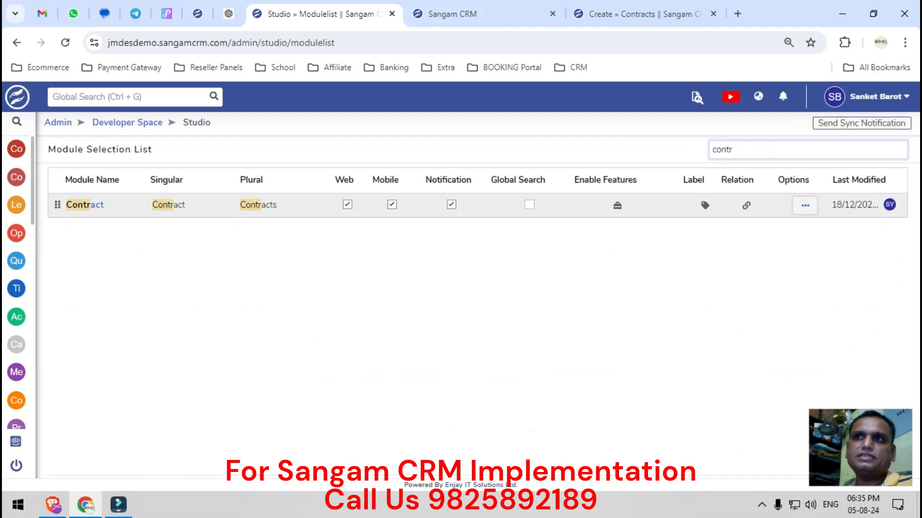
click(805, 206)
click(724, 229)
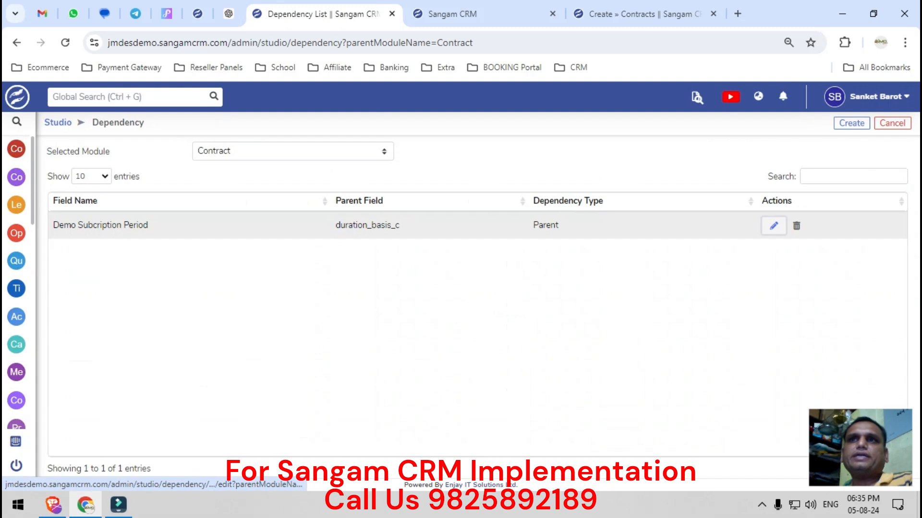
Step: Open the Demo Subcription Period dependency for editing and examine its parent field and option mapping
triple_click(101, 225)
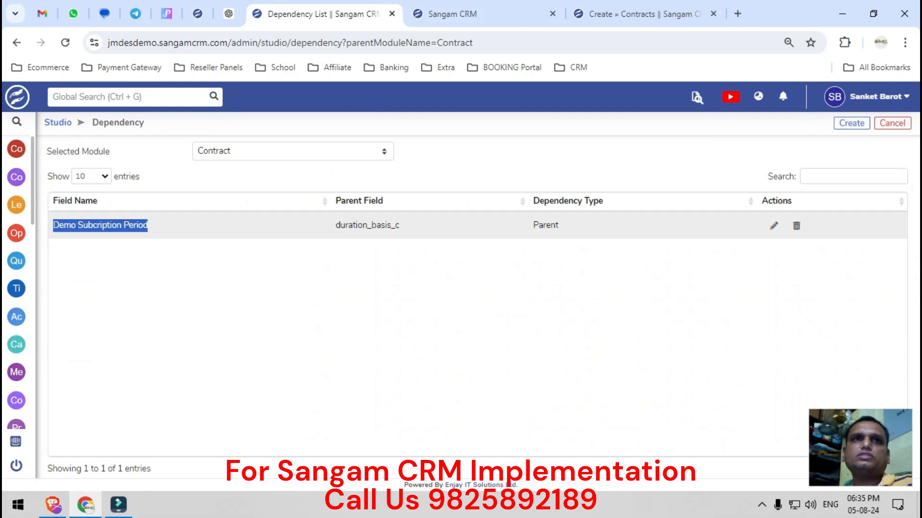
click(773, 226)
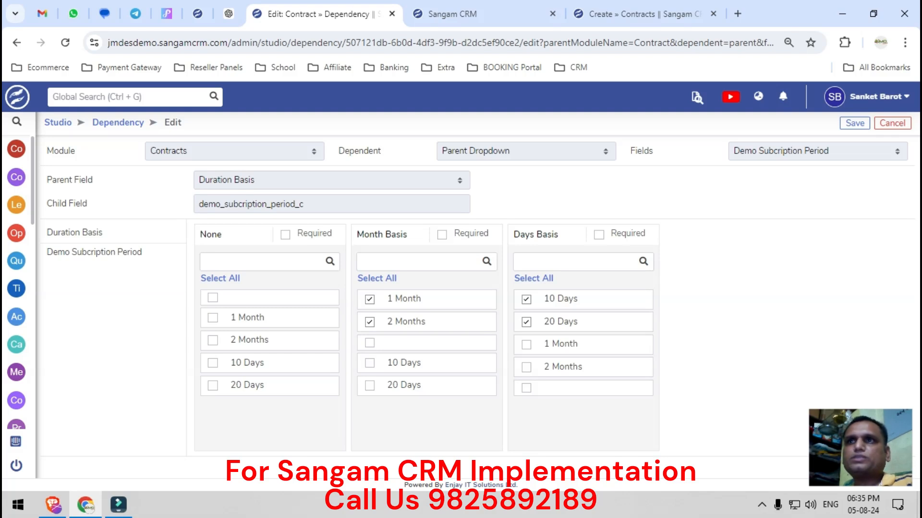
drag(52, 180, 94, 181)
click(97, 181)
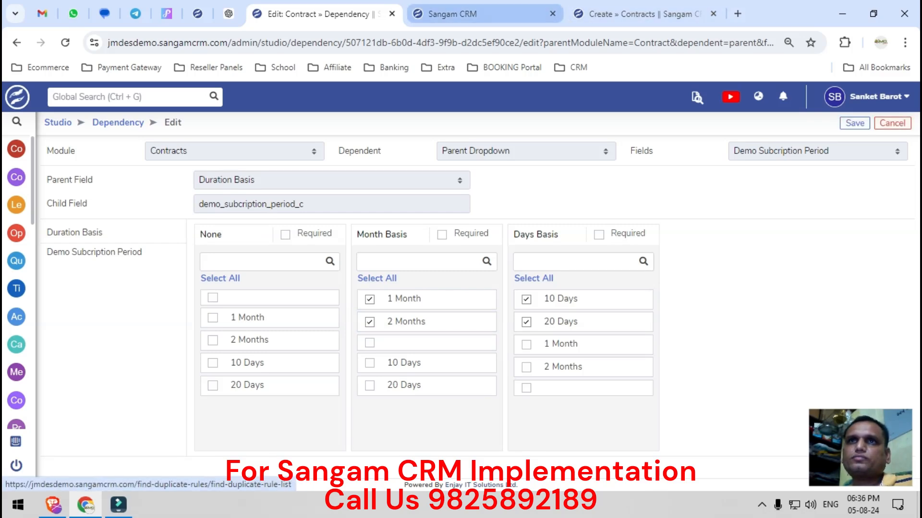
Step: Return to the new contract form and examine the Duration Basis, Demo Subcription Period and Test End Date fields
click(480, 14)
click(643, 14)
click(329, 296)
click(330, 295)
click(520, 296)
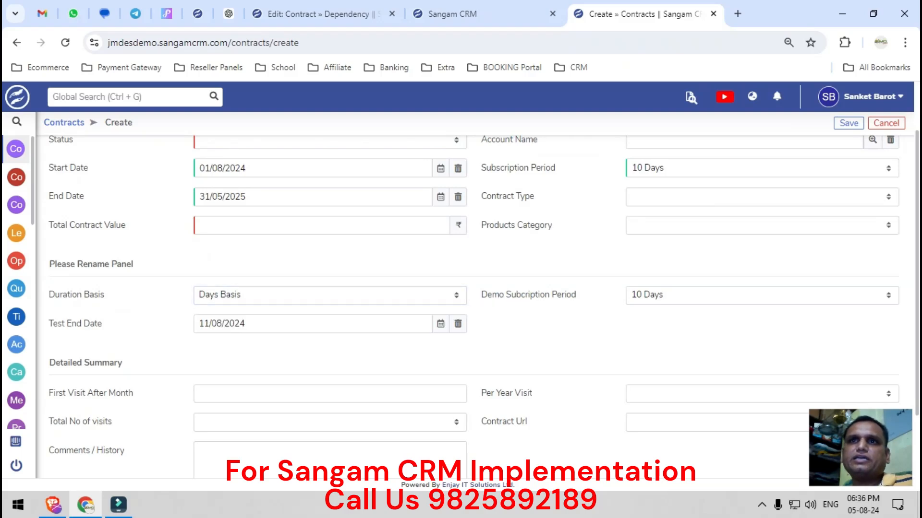
drag(49, 324, 102, 324)
click(102, 324)
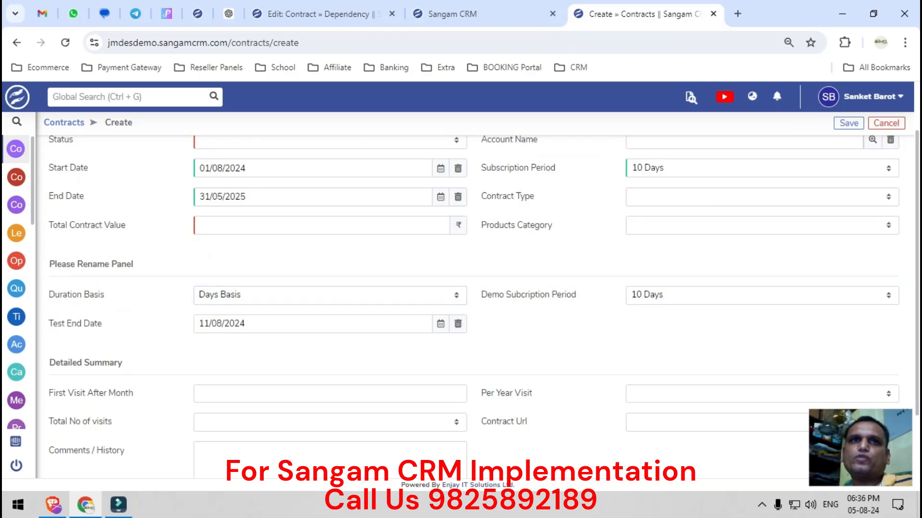
Step: Return to the Studio module list, search for "cont" and open the Contract module's Formula Builder
click(323, 14)
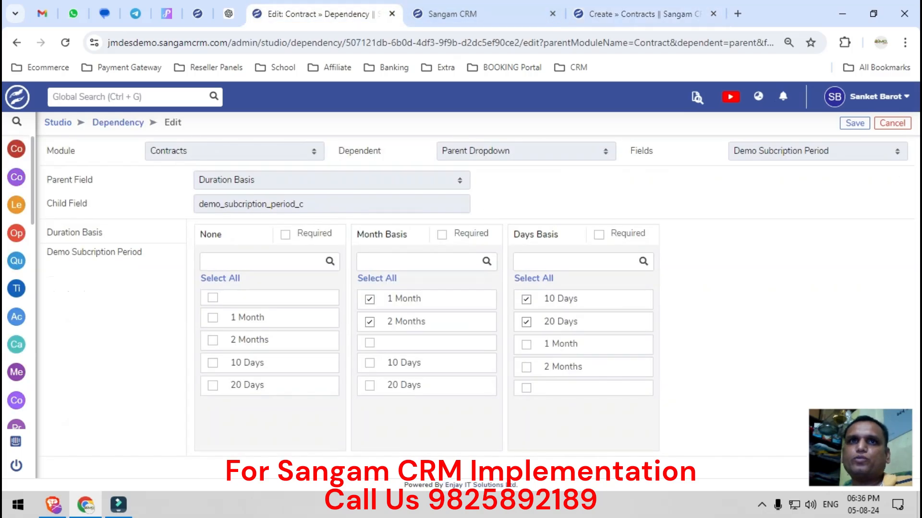
click(58, 122)
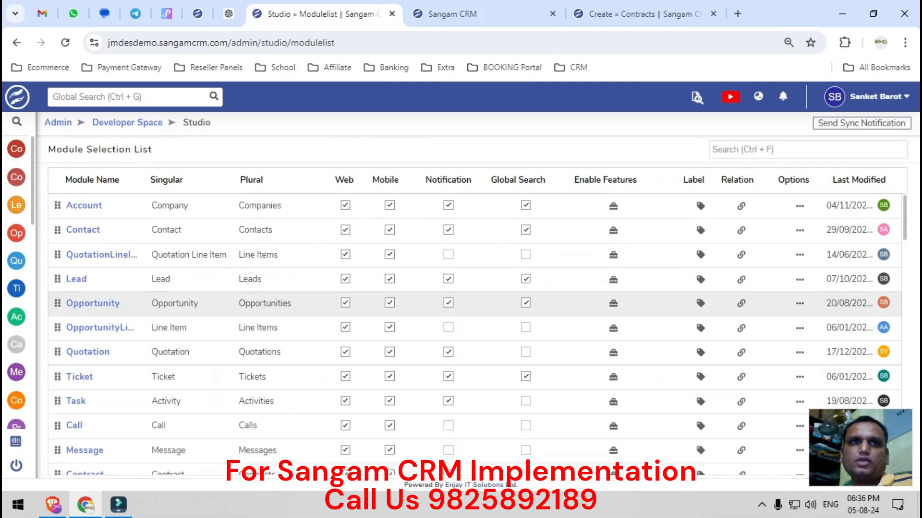
scroll(461, 288, down, 3)
scroll(461, 231, up, 3)
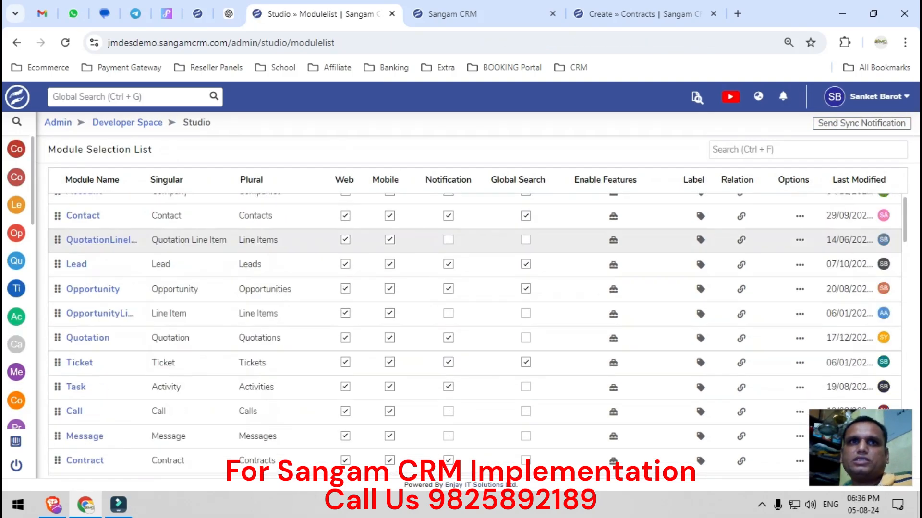
click(797, 150)
text(cont)
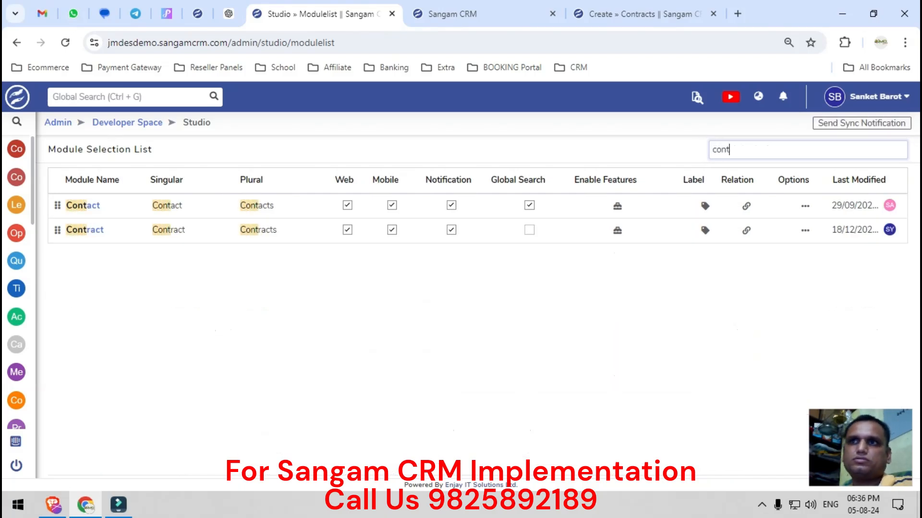
click(805, 229)
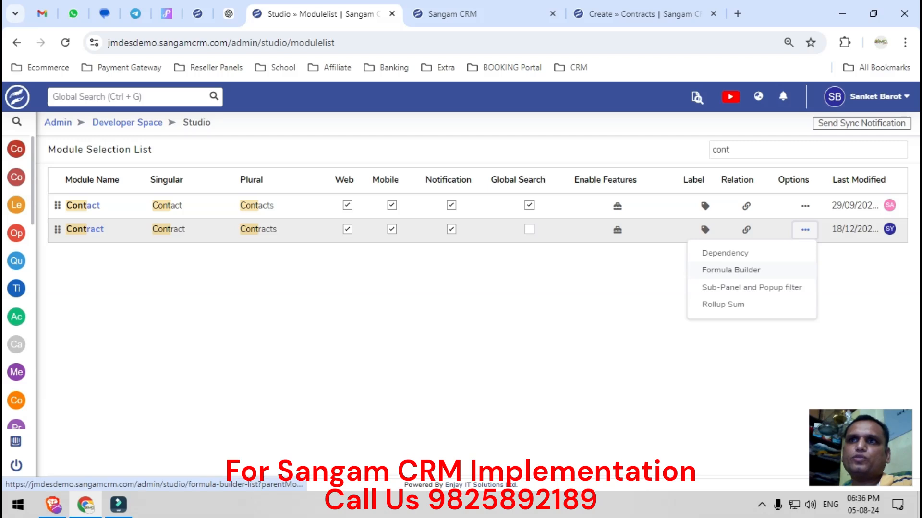
click(730, 270)
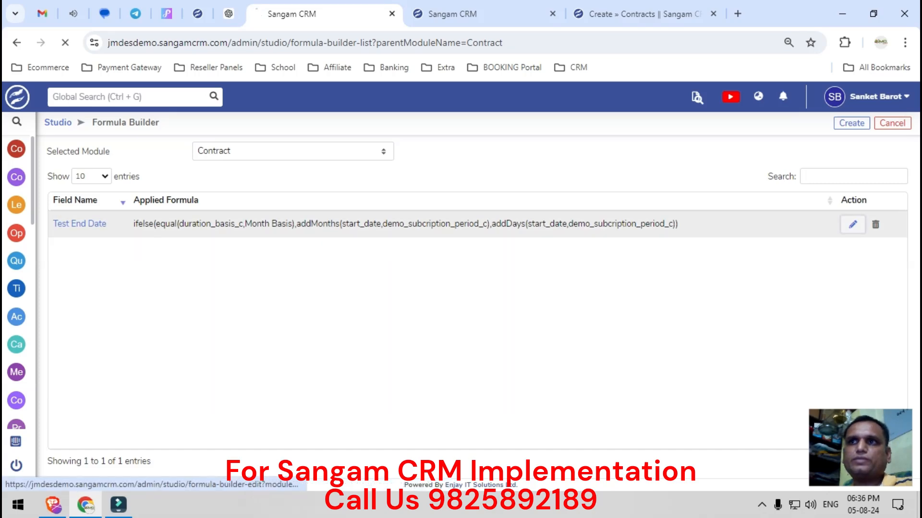
Step: Open the existing Test End Date formula, examine its full syntax and return to the formula list
click(853, 224)
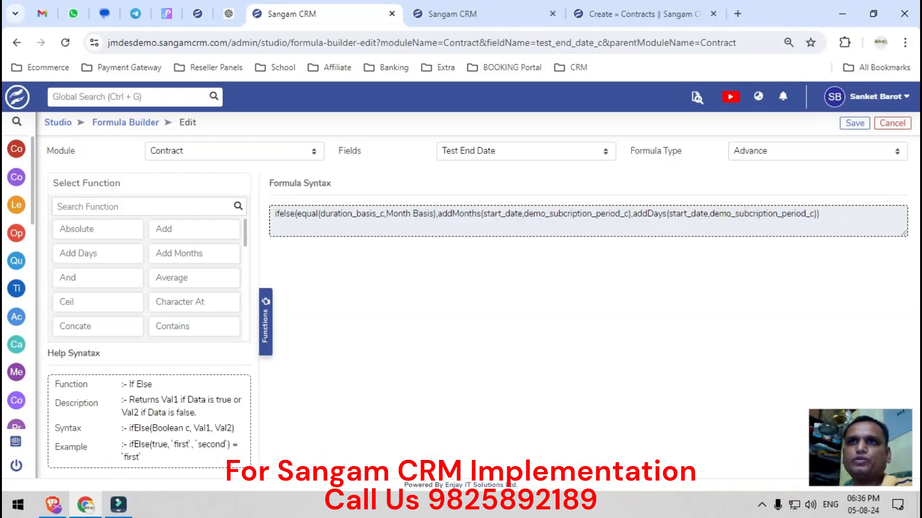
drag(275, 213, 819, 213)
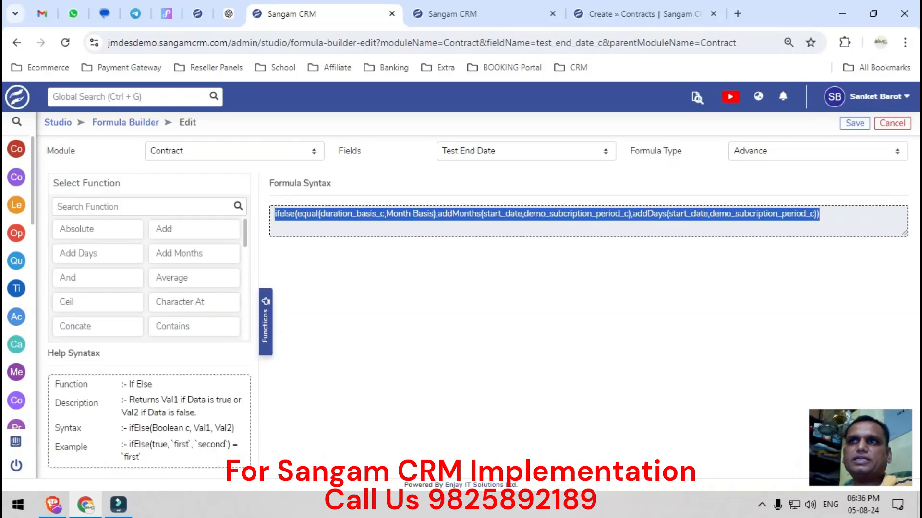
click(125, 123)
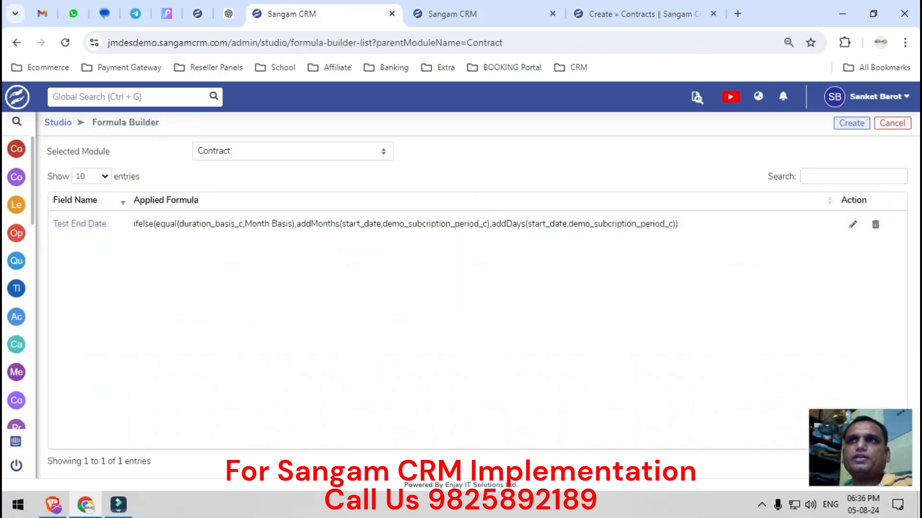
Step: Start a new Contract formula in a separate browser tab for the Test End Date field with formula type Advance
click(851, 123)
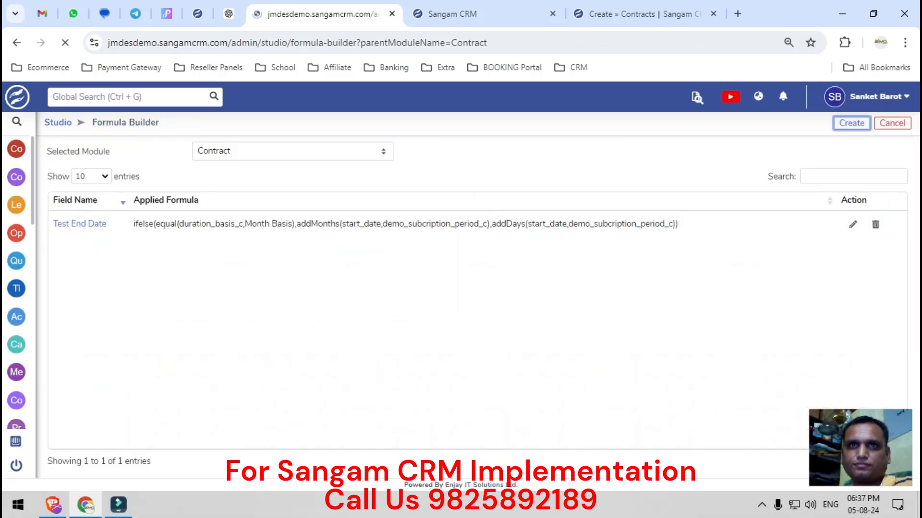
click(17, 43)
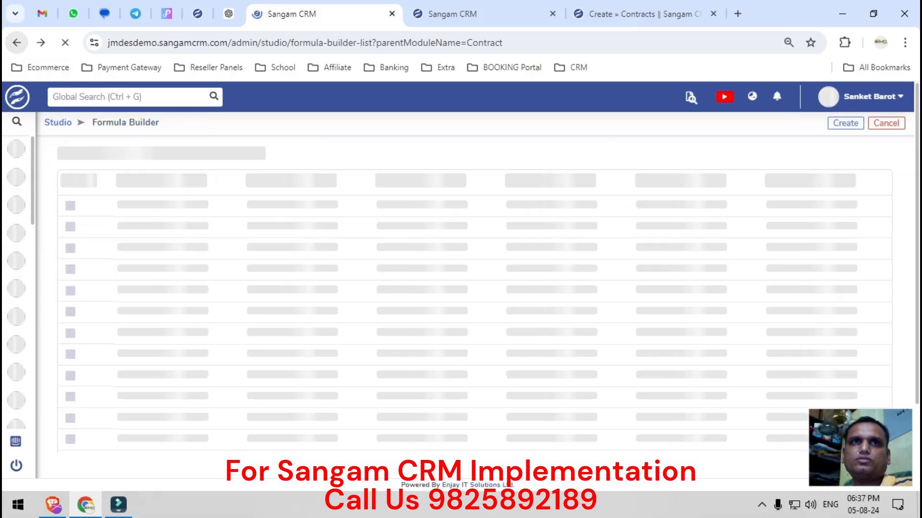
ctrl+click(851, 123)
click(432, 14)
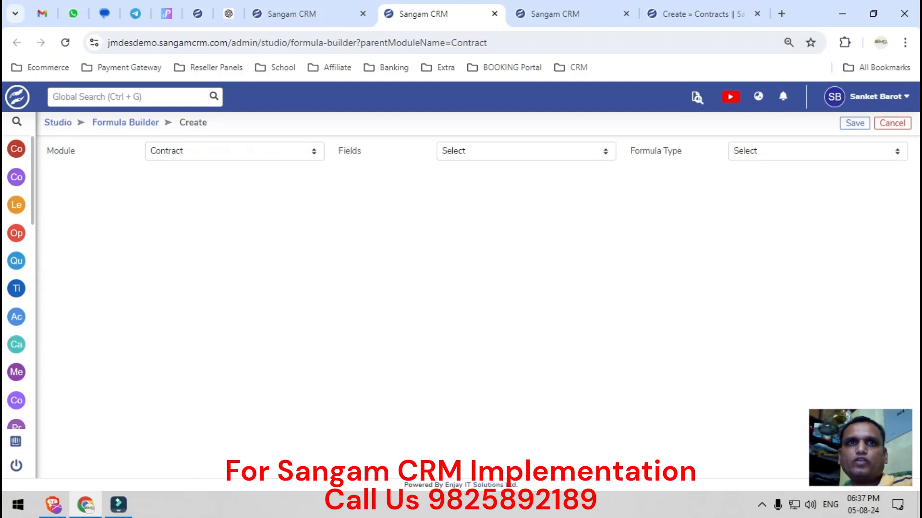
click(525, 151)
text(test)
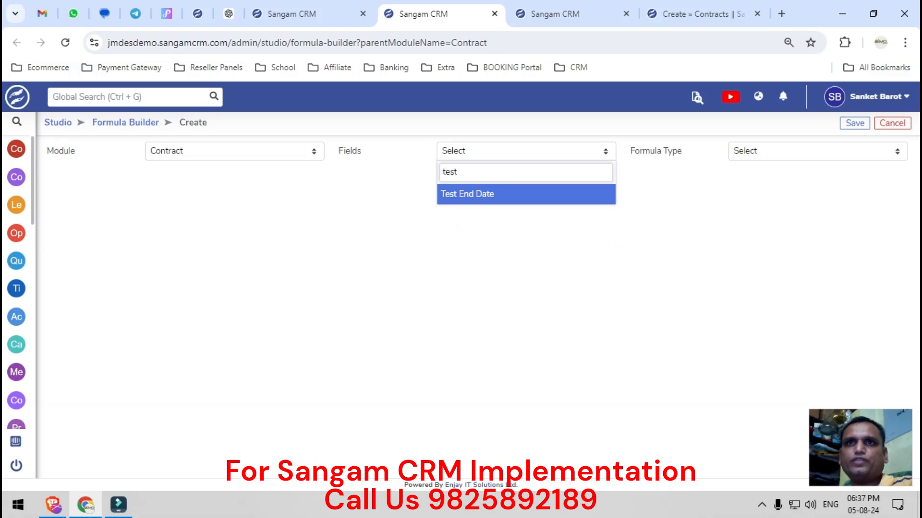
key(Return)
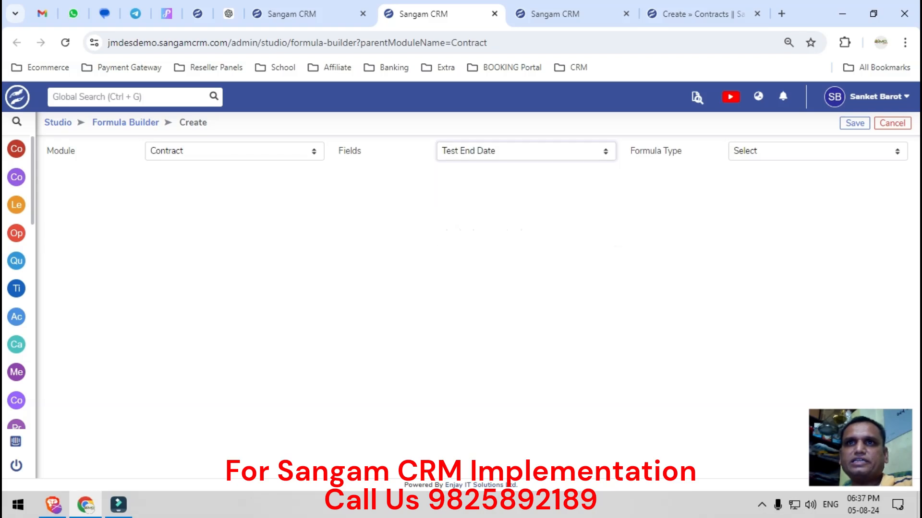
click(818, 151)
click(818, 235)
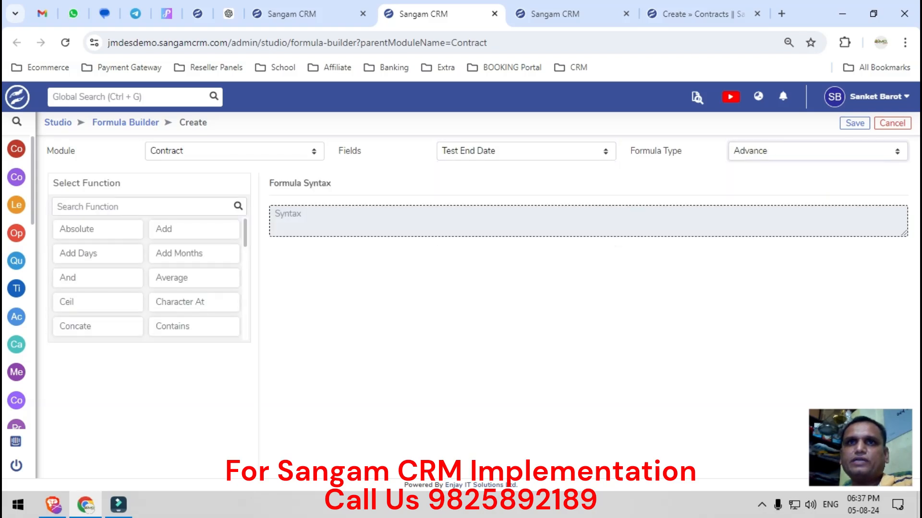
Step: Find the If Else function by searching "if", add it to the formula and set its condition function to Equals
click(144, 207)
text(if)
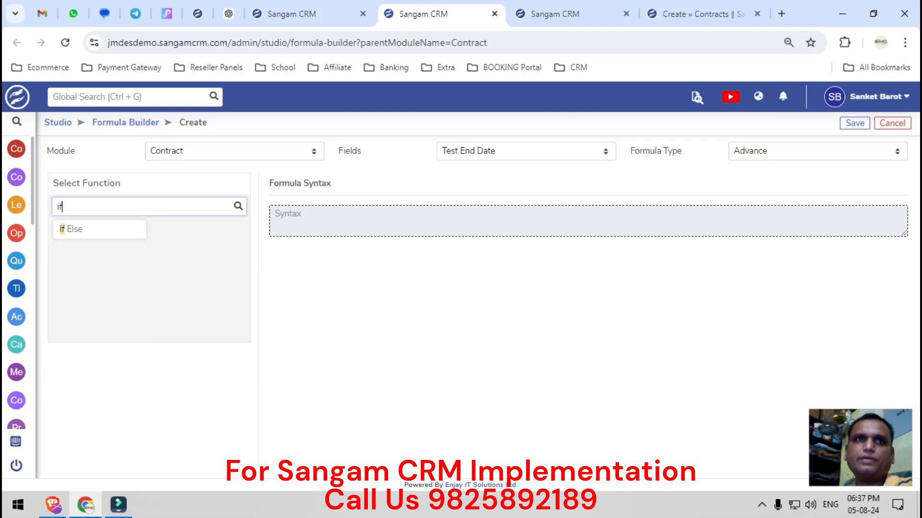
click(75, 230)
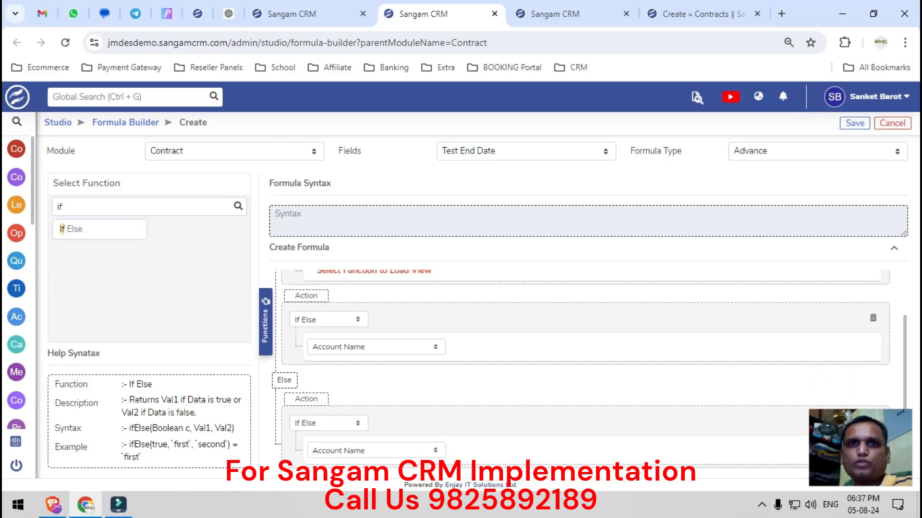
click(326, 304)
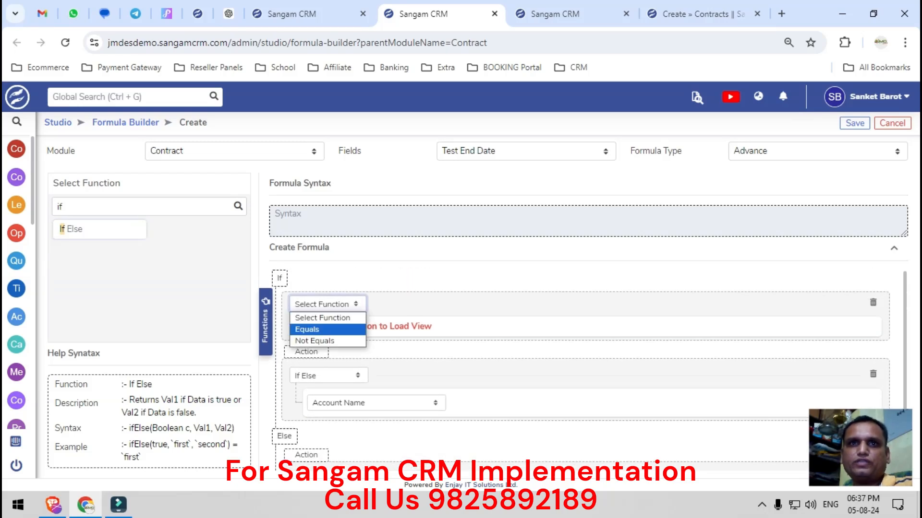
click(308, 330)
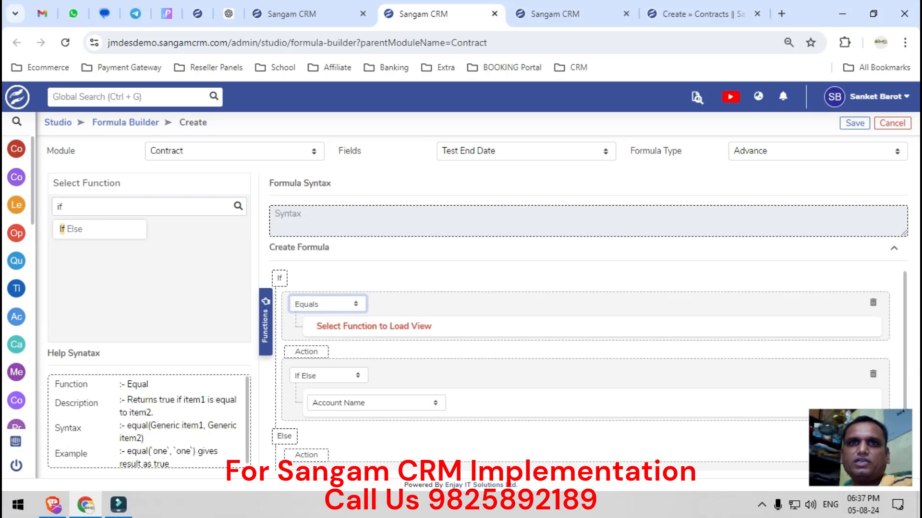
Step: Set the If condition to compare Duration Basis with the fixed text "Month Basis"
click(364, 331)
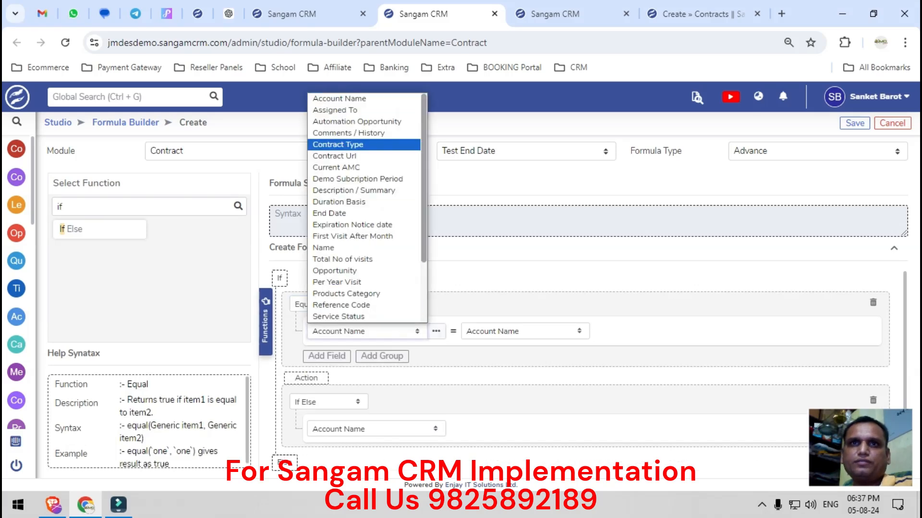
click(365, 202)
click(580, 330)
click(619, 352)
text(Month Basis)
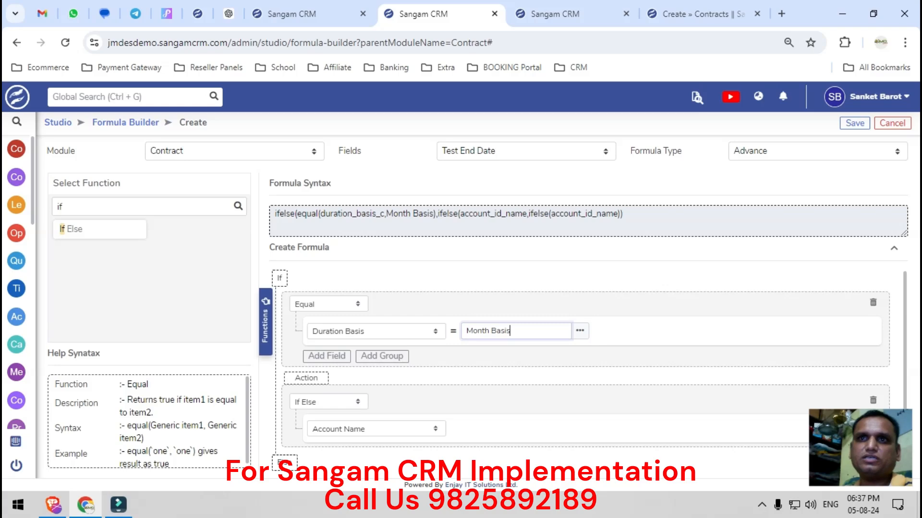
key(ctrl+a)
click(533, 357)
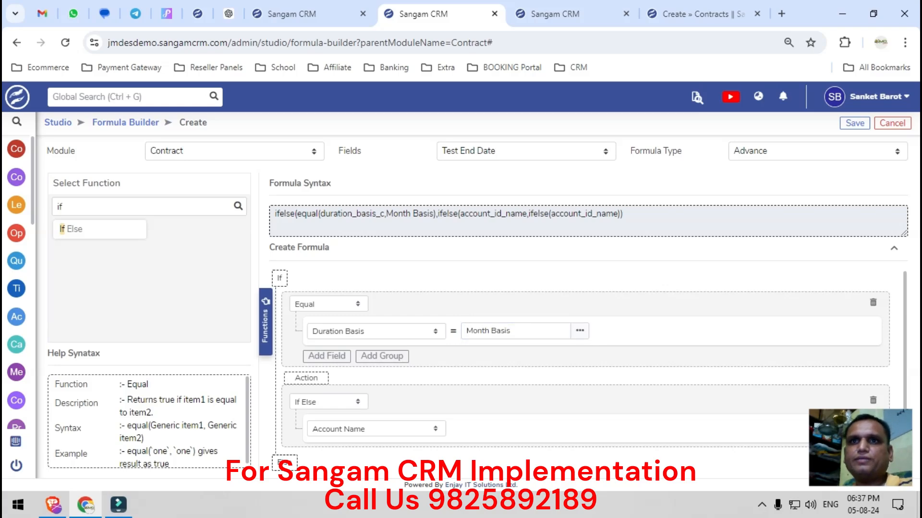
Step: Check the Duration Basis options in the new contract form against the existing Test End Date formula
click(566, 13)
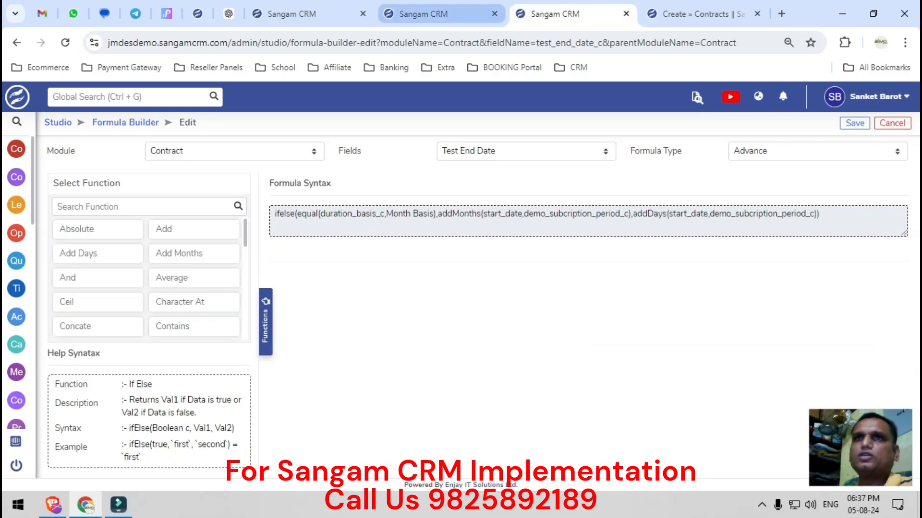
click(308, 13)
click(699, 14)
click(330, 295)
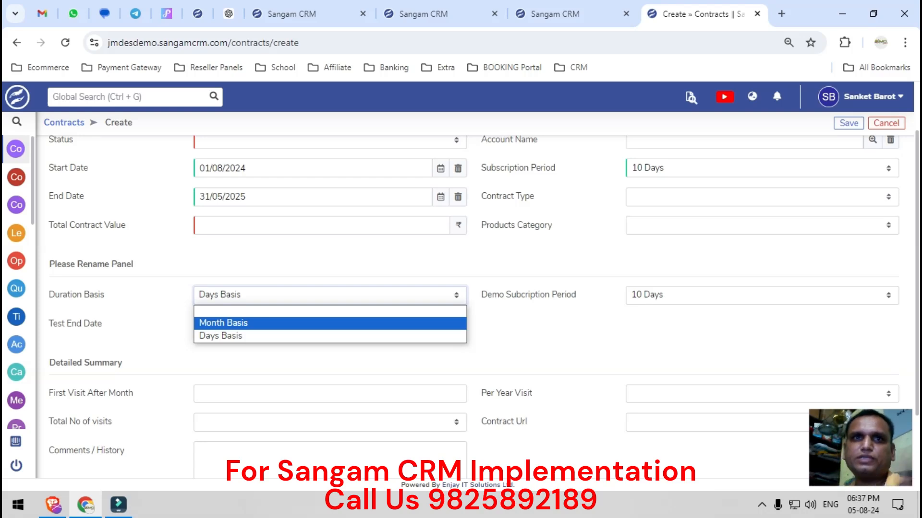
click(566, 14)
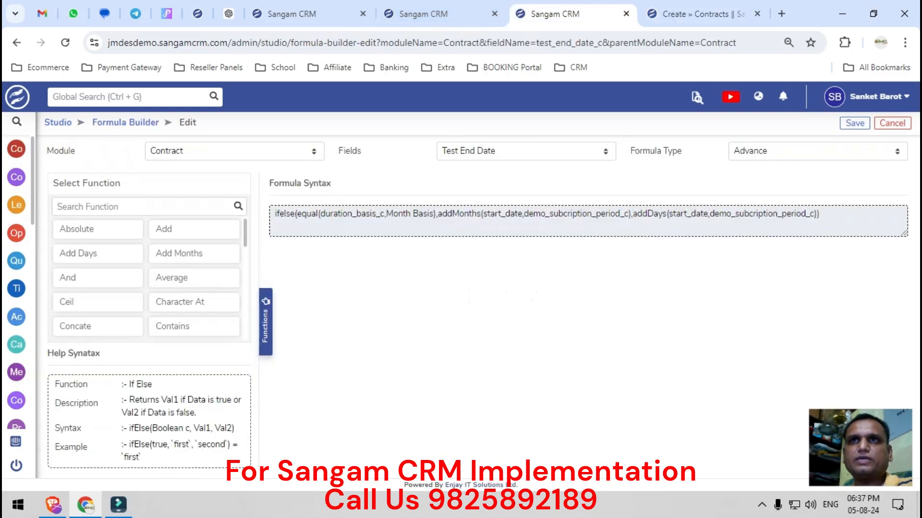
Step: In the new formula, set the If action's function to Add Months with Start Date as its date
click(441, 14)
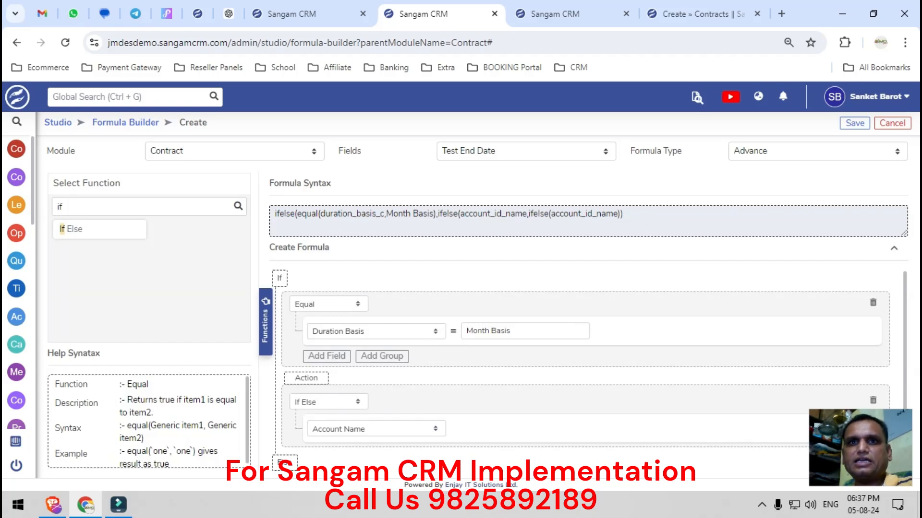
scroll(576, 375, down, 2)
scroll(576, 375, up, 2)
scroll(365, 361, down, 1)
click(328, 334)
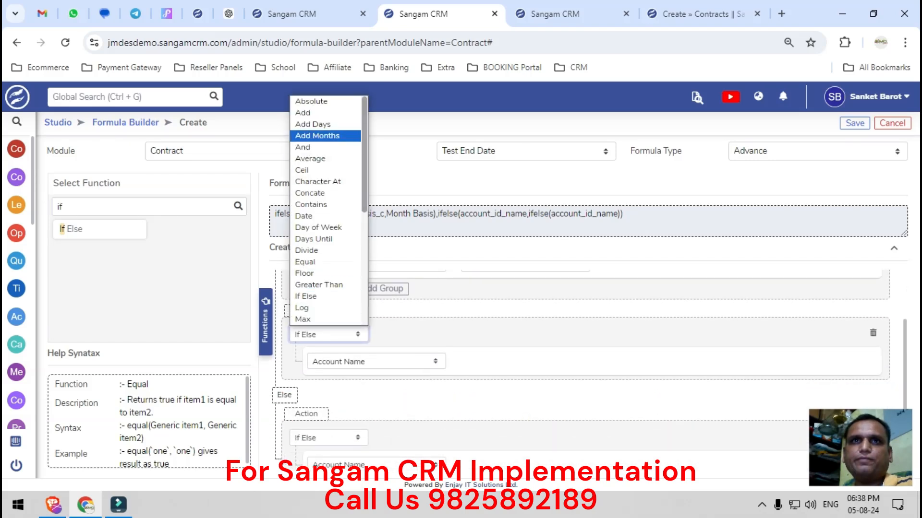
click(317, 136)
click(367, 357)
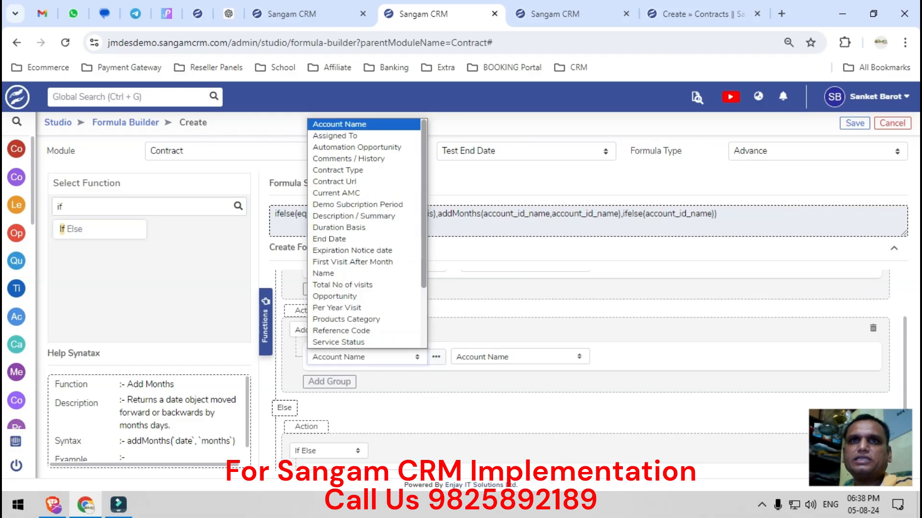
text(st)
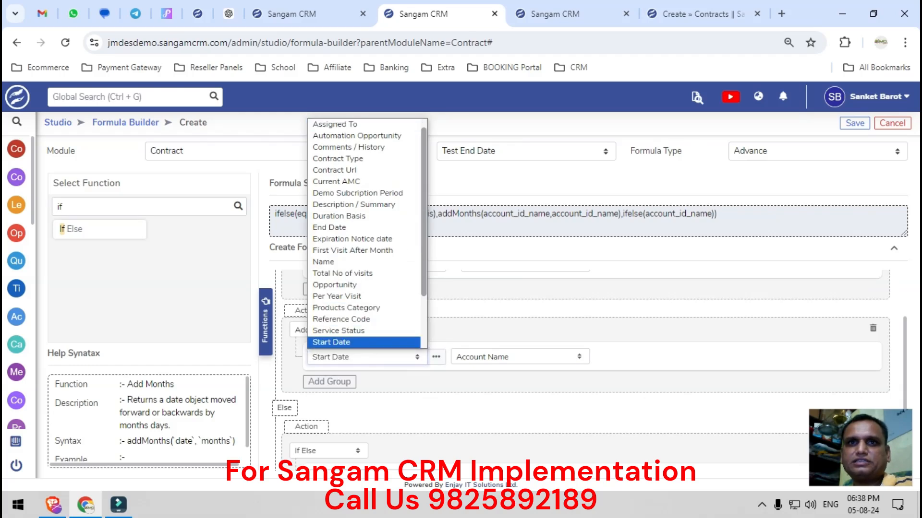
key(Return)
Step: Choose Demo Subcription Period as the number of months in the Add Months action
scroll(504, 336, down, 1)
click(510, 330)
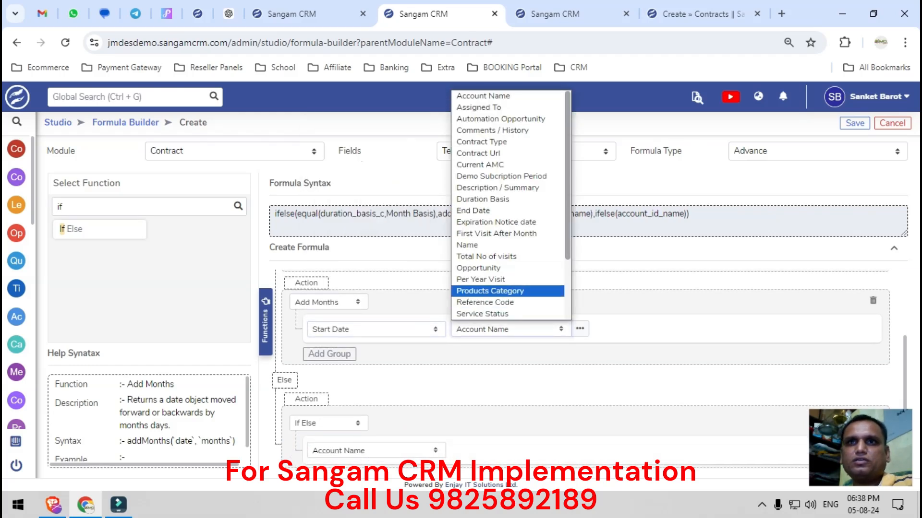
text(cu)
key(Down)
key(Down)
key(Down)
key(Up)
key(Up)
key(Up)
key(Down)
key(Return)
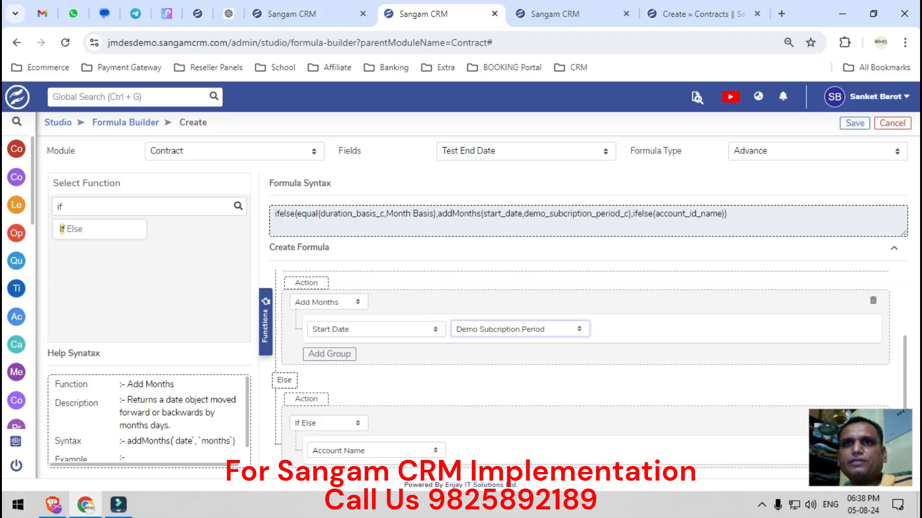
Step: Set the Else action to Add Days, with Start Date as the date and Demo Subcription Period as the number of days
scroll(576, 360, up, 2)
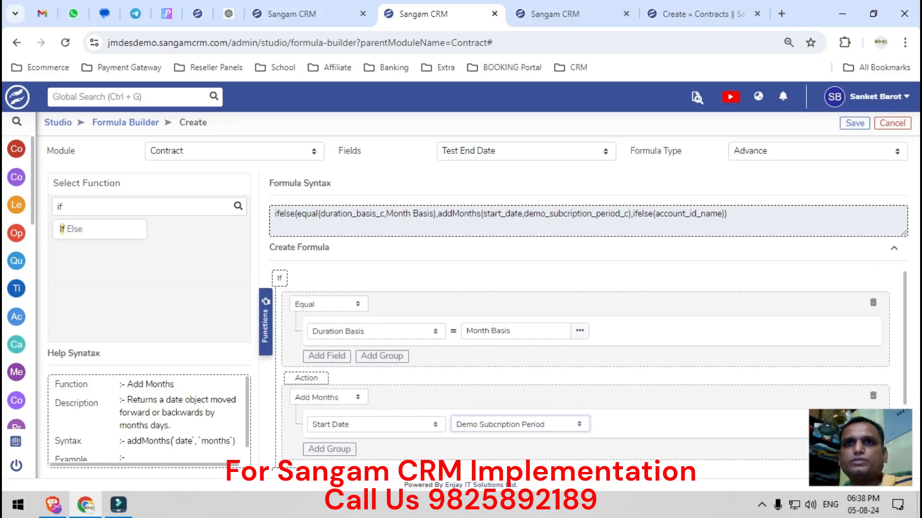
scroll(422, 332, down, 2)
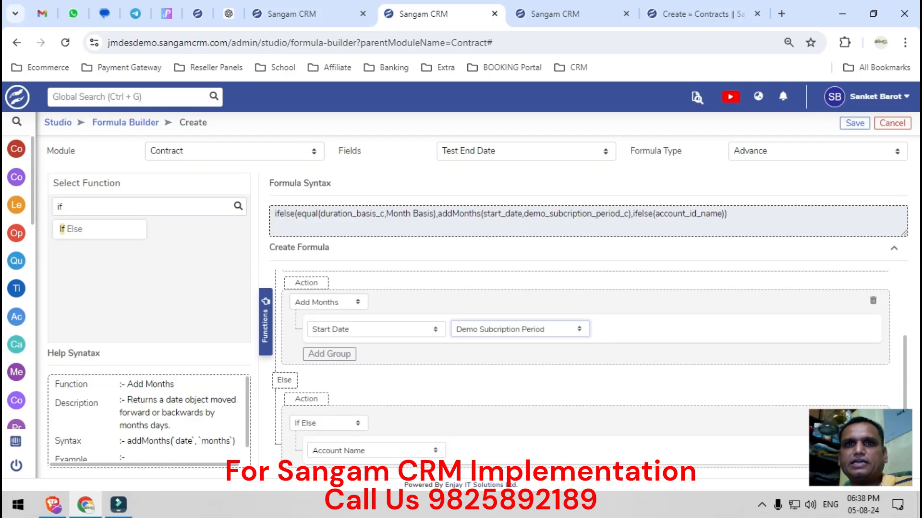
click(328, 422)
click(312, 214)
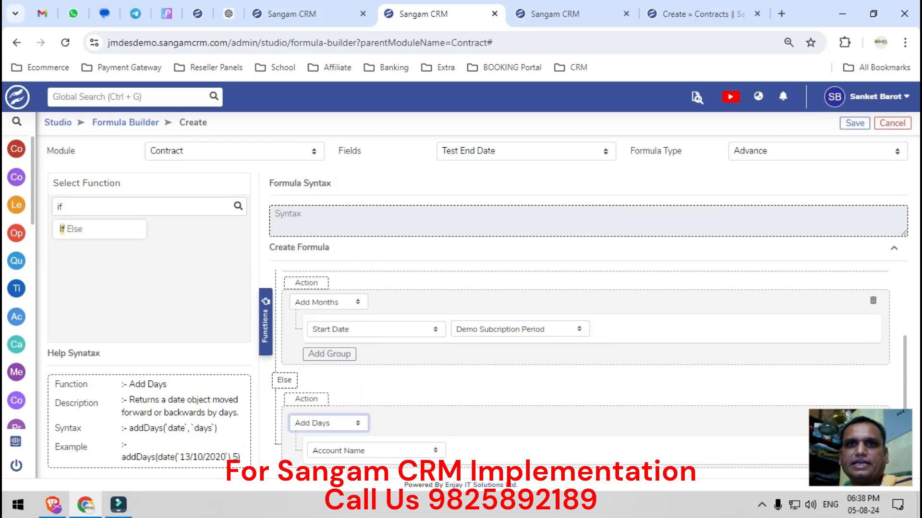
click(366, 446)
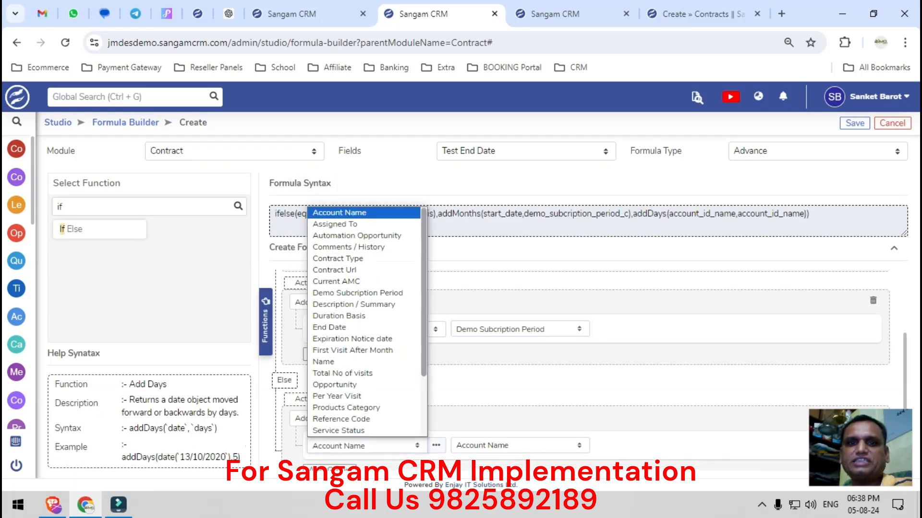
text(st)
click(517, 446)
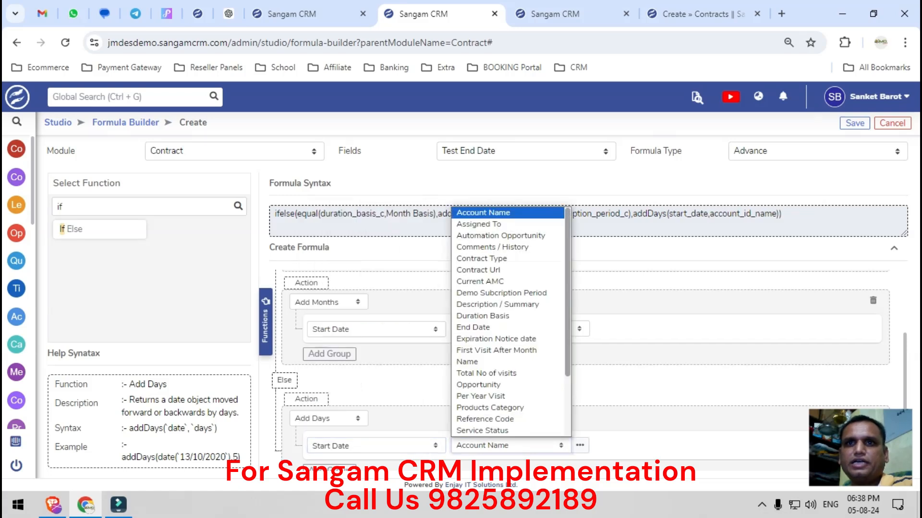
key(Return)
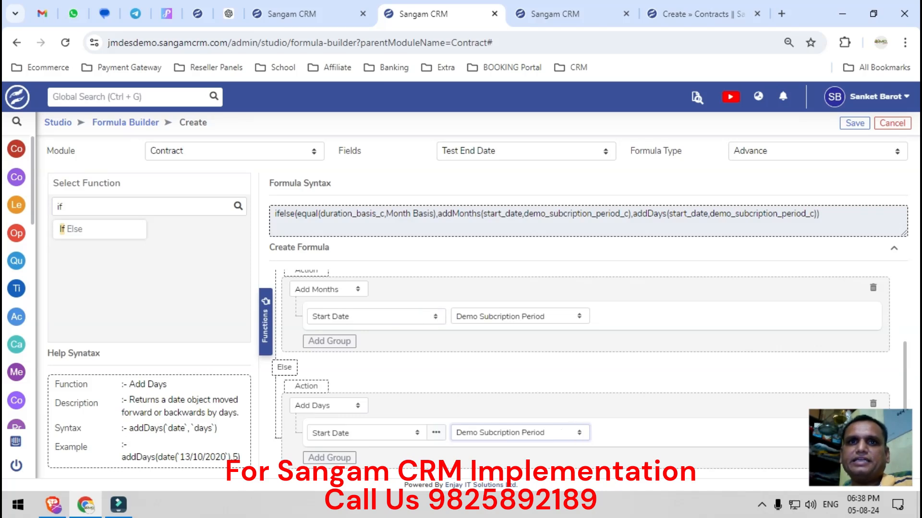
Step: Review the completed If Else formula and save it for the contract's Test End Date field
scroll(576, 365, up, 2)
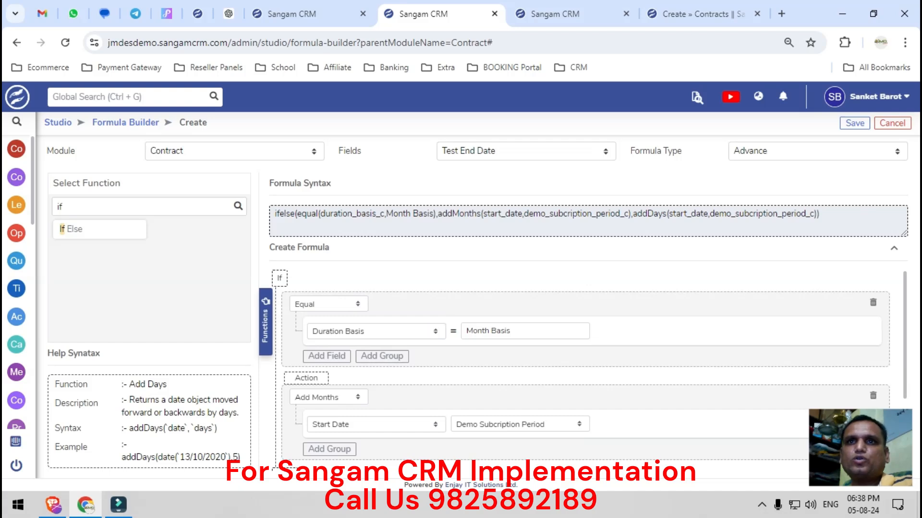
click(854, 123)
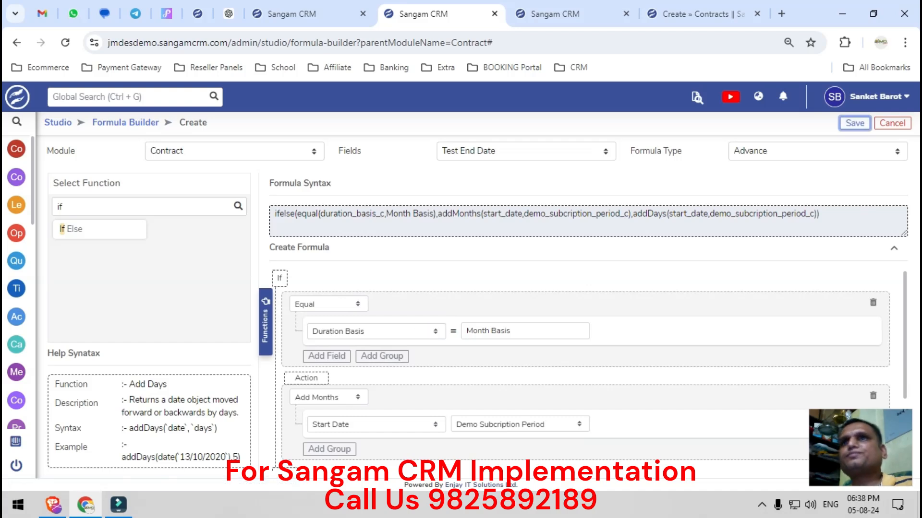
click(854, 123)
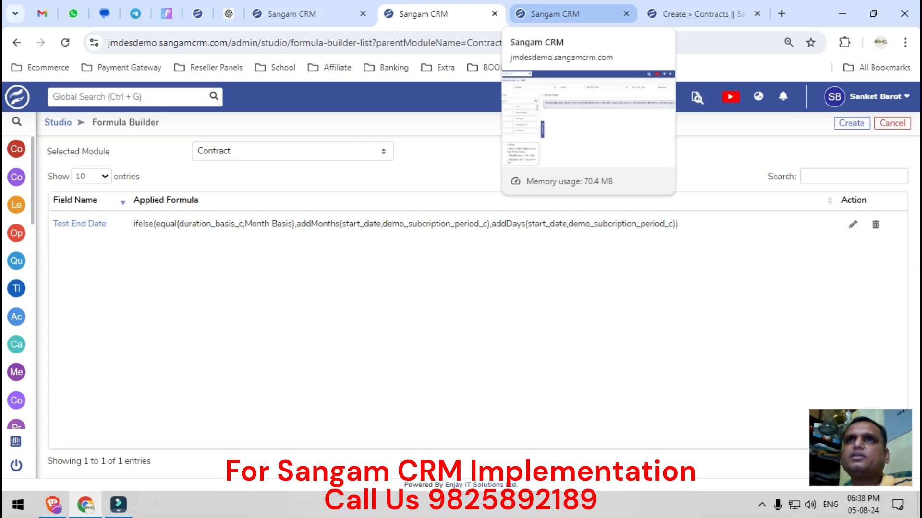
Step: Reload the new contract form and set its Start Date to 01/08/2024
click(571, 14)
click(696, 13)
key(F5)
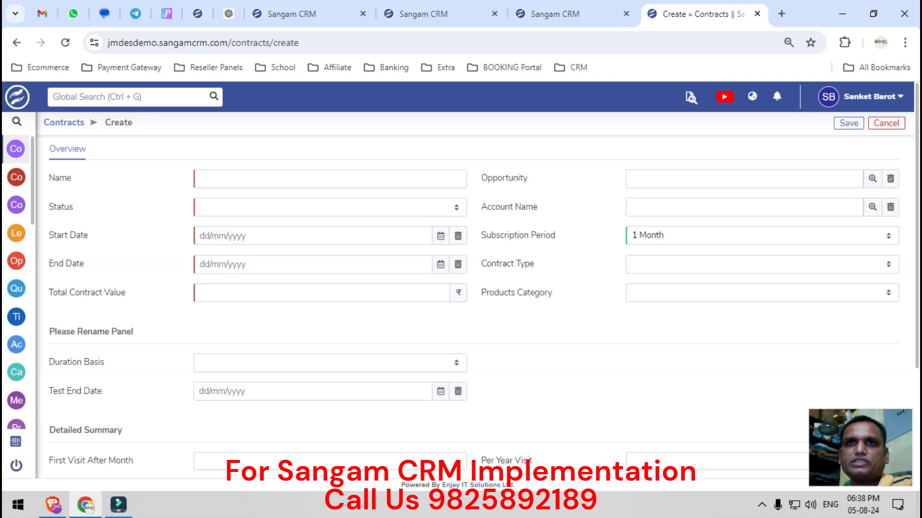
click(440, 235)
click(286, 312)
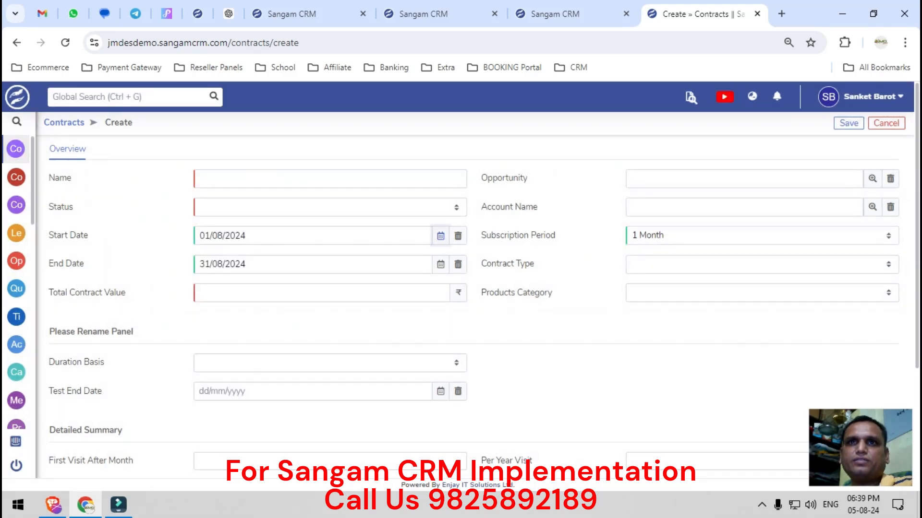
Step: Set Duration Basis to Month Basis and compare the Test End Date with the Start Date
scroll(408, 288, down, 1)
click(330, 296)
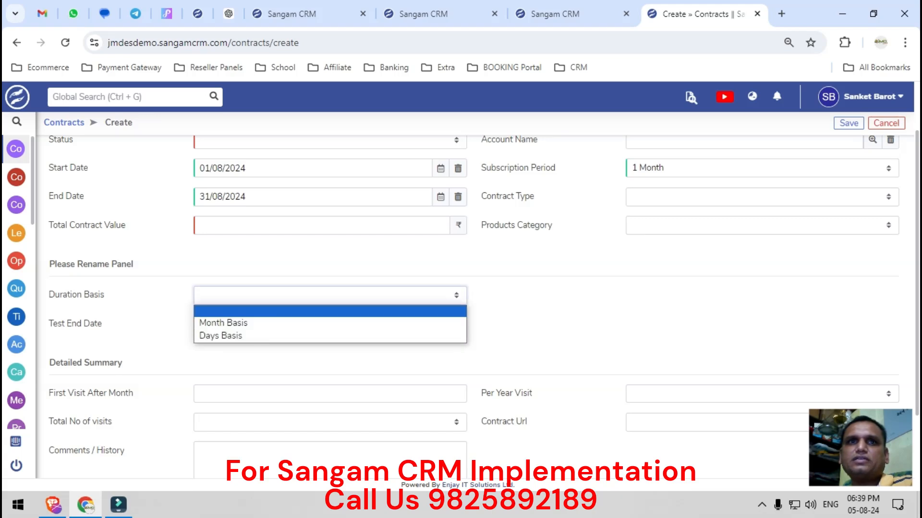
click(120, 324)
drag(103, 324, 49, 324)
click(307, 324)
click(537, 331)
click(330, 295)
click(307, 323)
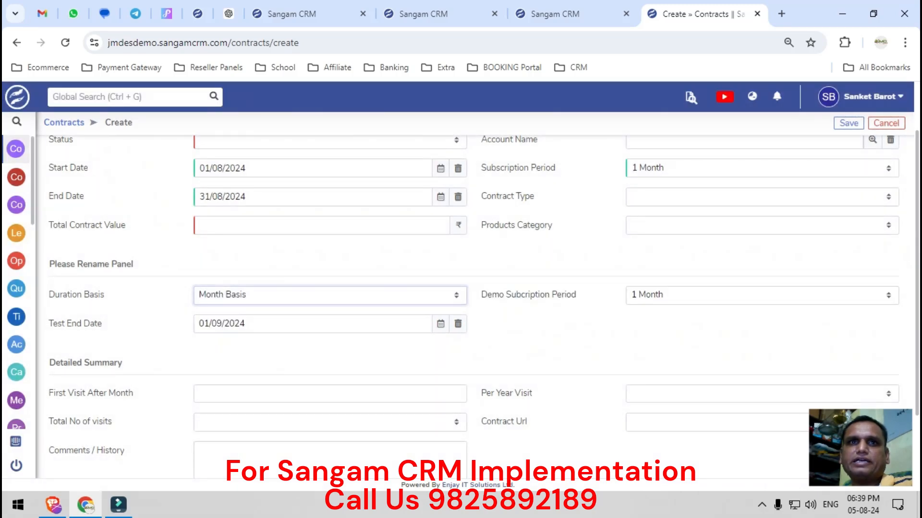
click(223, 169)
click(206, 353)
click(218, 324)
click(384, 353)
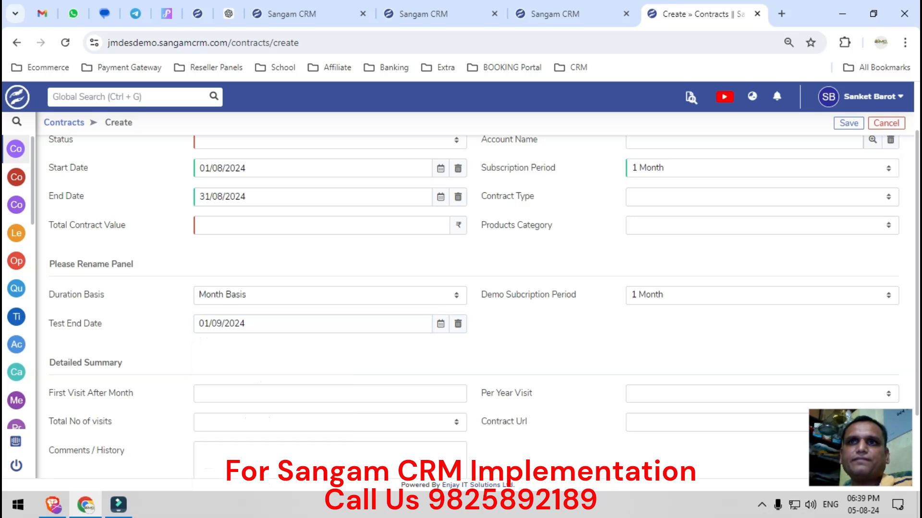
Step: Set Demo Subcription Period to 2 Months and check the recalculated Test End Date
click(761, 296)
click(762, 324)
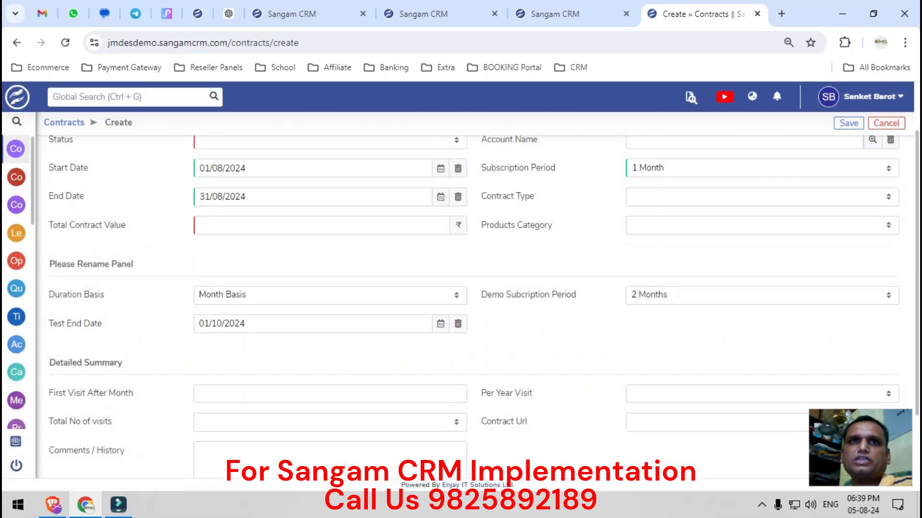
click(217, 323)
key(Escape)
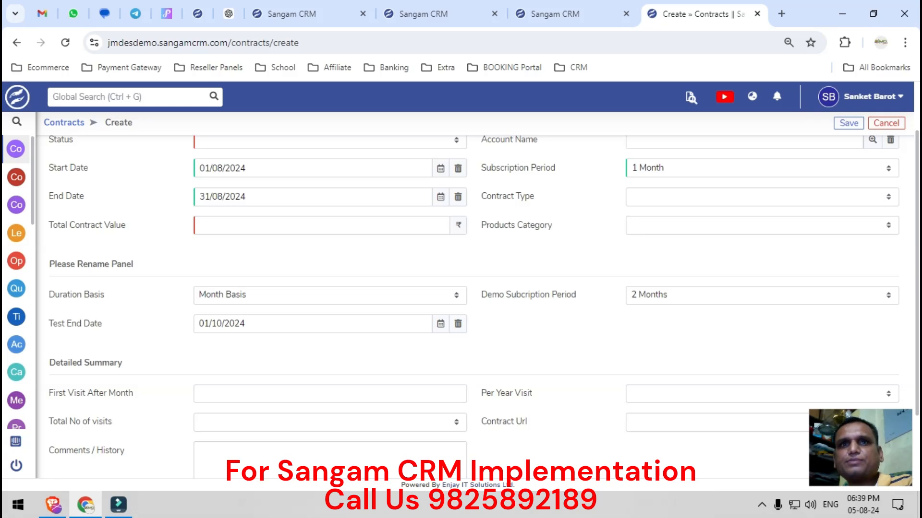
Step: Switch Duration Basis to Days Basis and check the recalculated Test End Date
click(329, 295)
key(Escape)
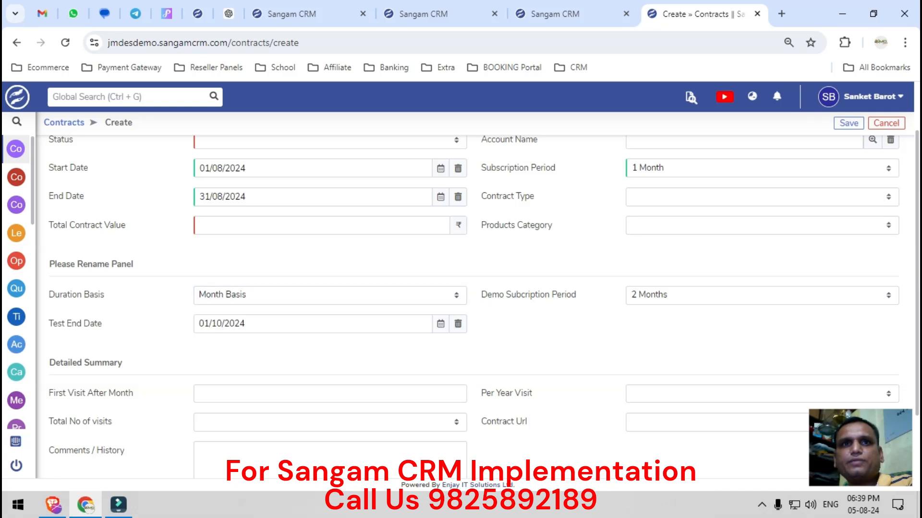
click(329, 295)
click(330, 336)
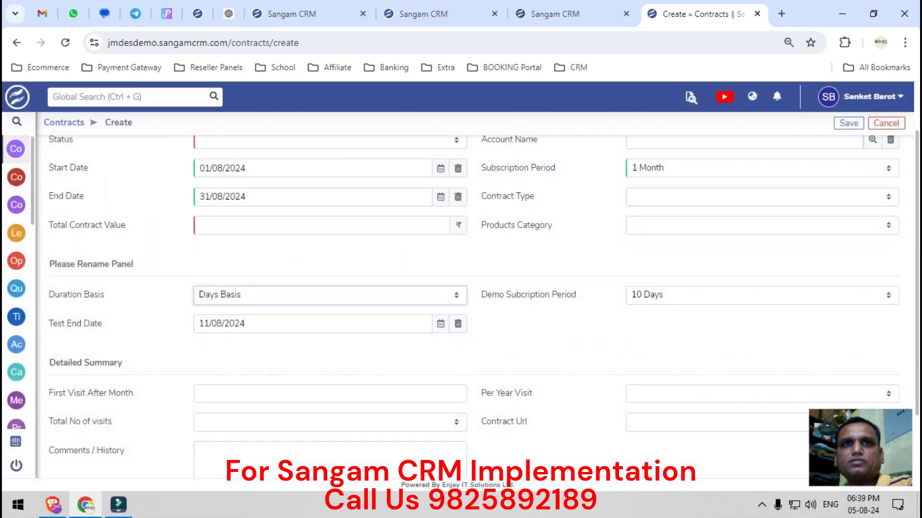
click(217, 324)
click(158, 343)
drag(205, 324, 198, 324)
click(158, 343)
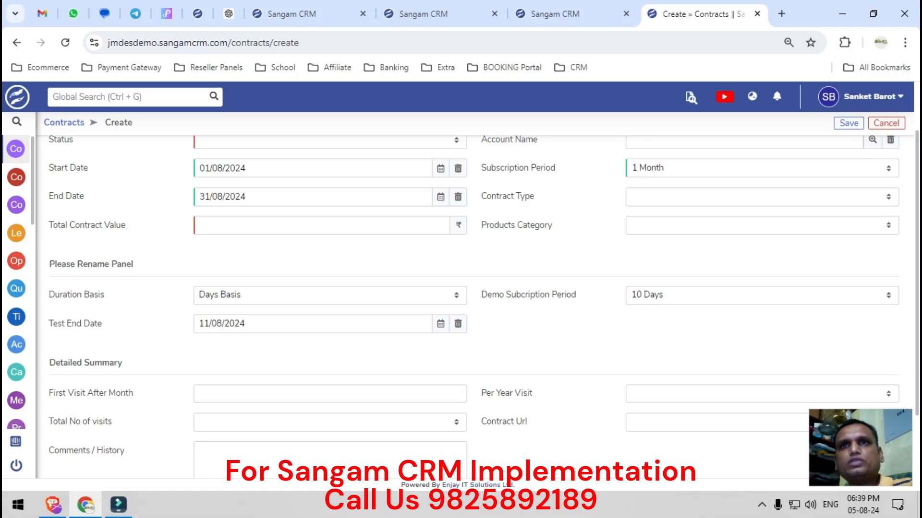
Step: Compare the standard Subscription Period and End Date fields with the Demo Subcription Period and Test End Date fields
drag(496, 169, 557, 169)
click(558, 169)
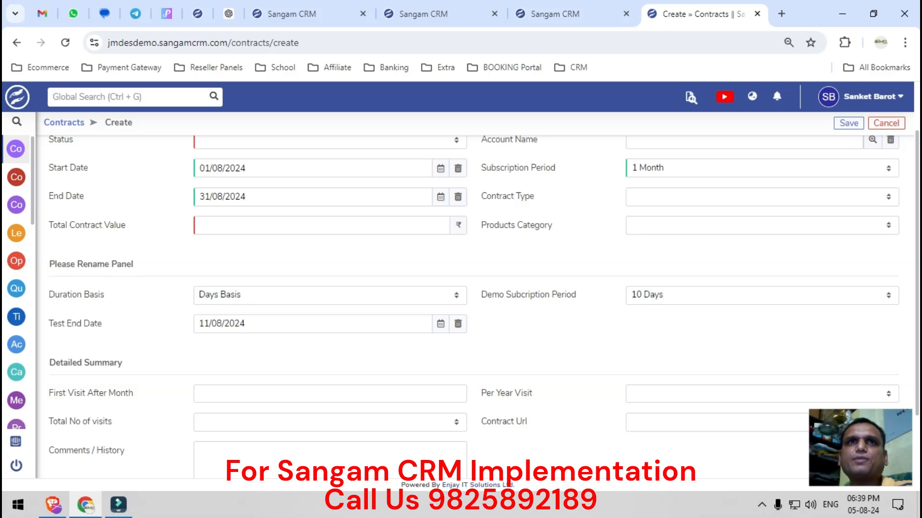
drag(49, 197, 84, 197)
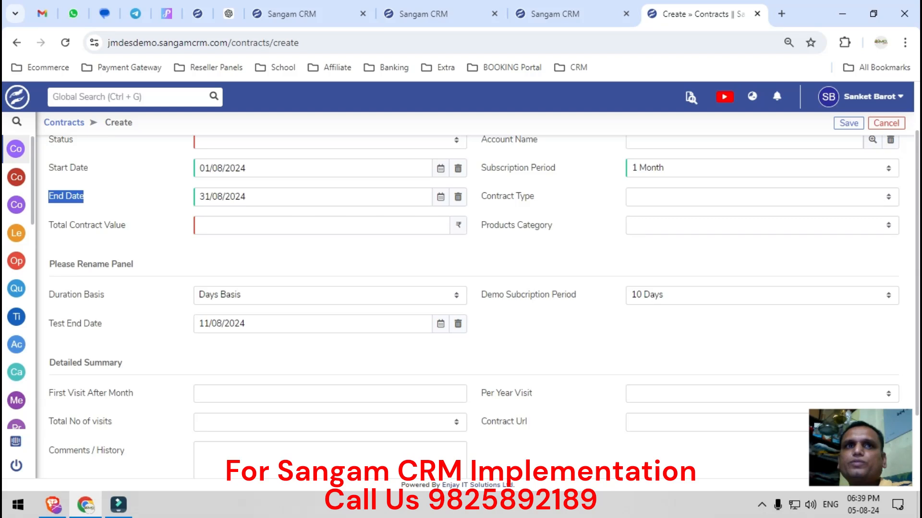
drag(61, 324, 102, 324)
click(102, 324)
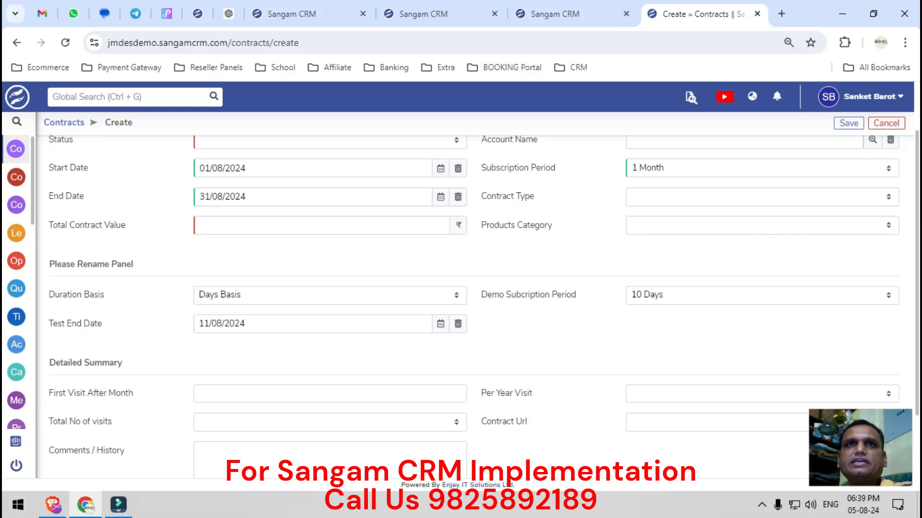
drag(58, 197, 84, 197)
click(85, 197)
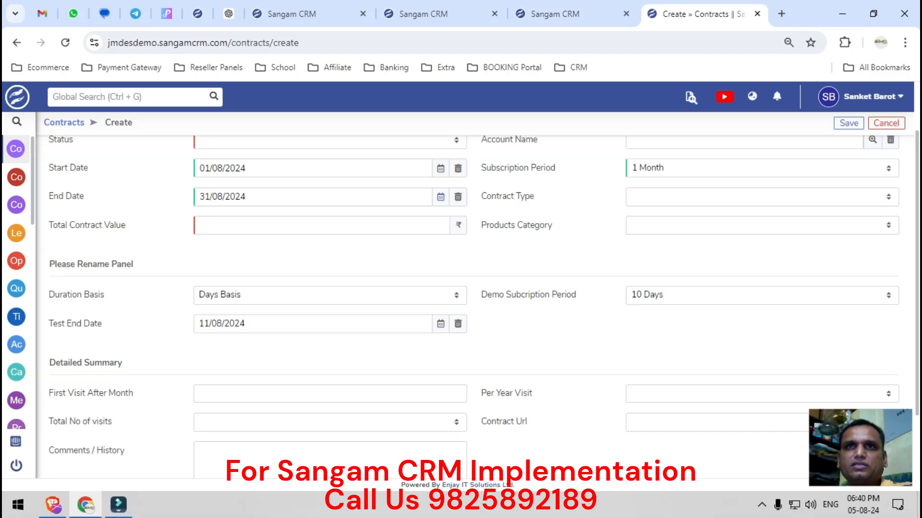
drag(507, 295, 576, 295)
click(576, 295)
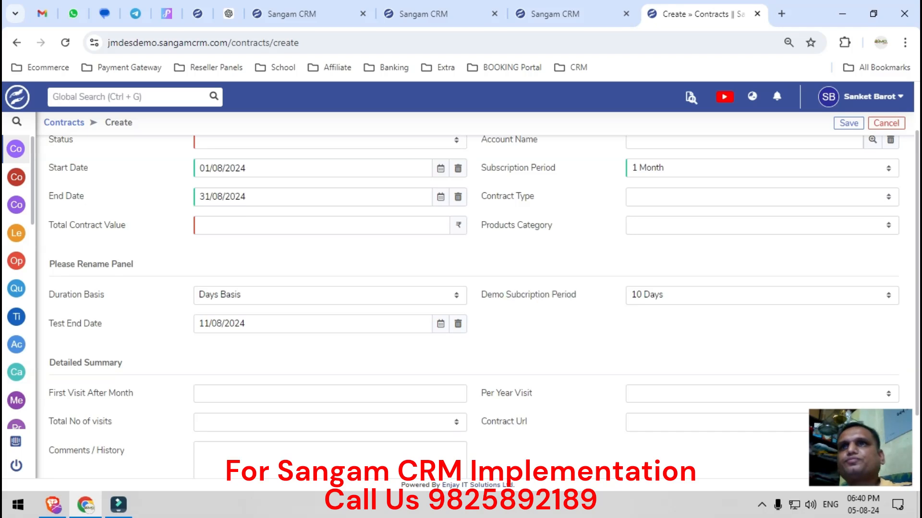